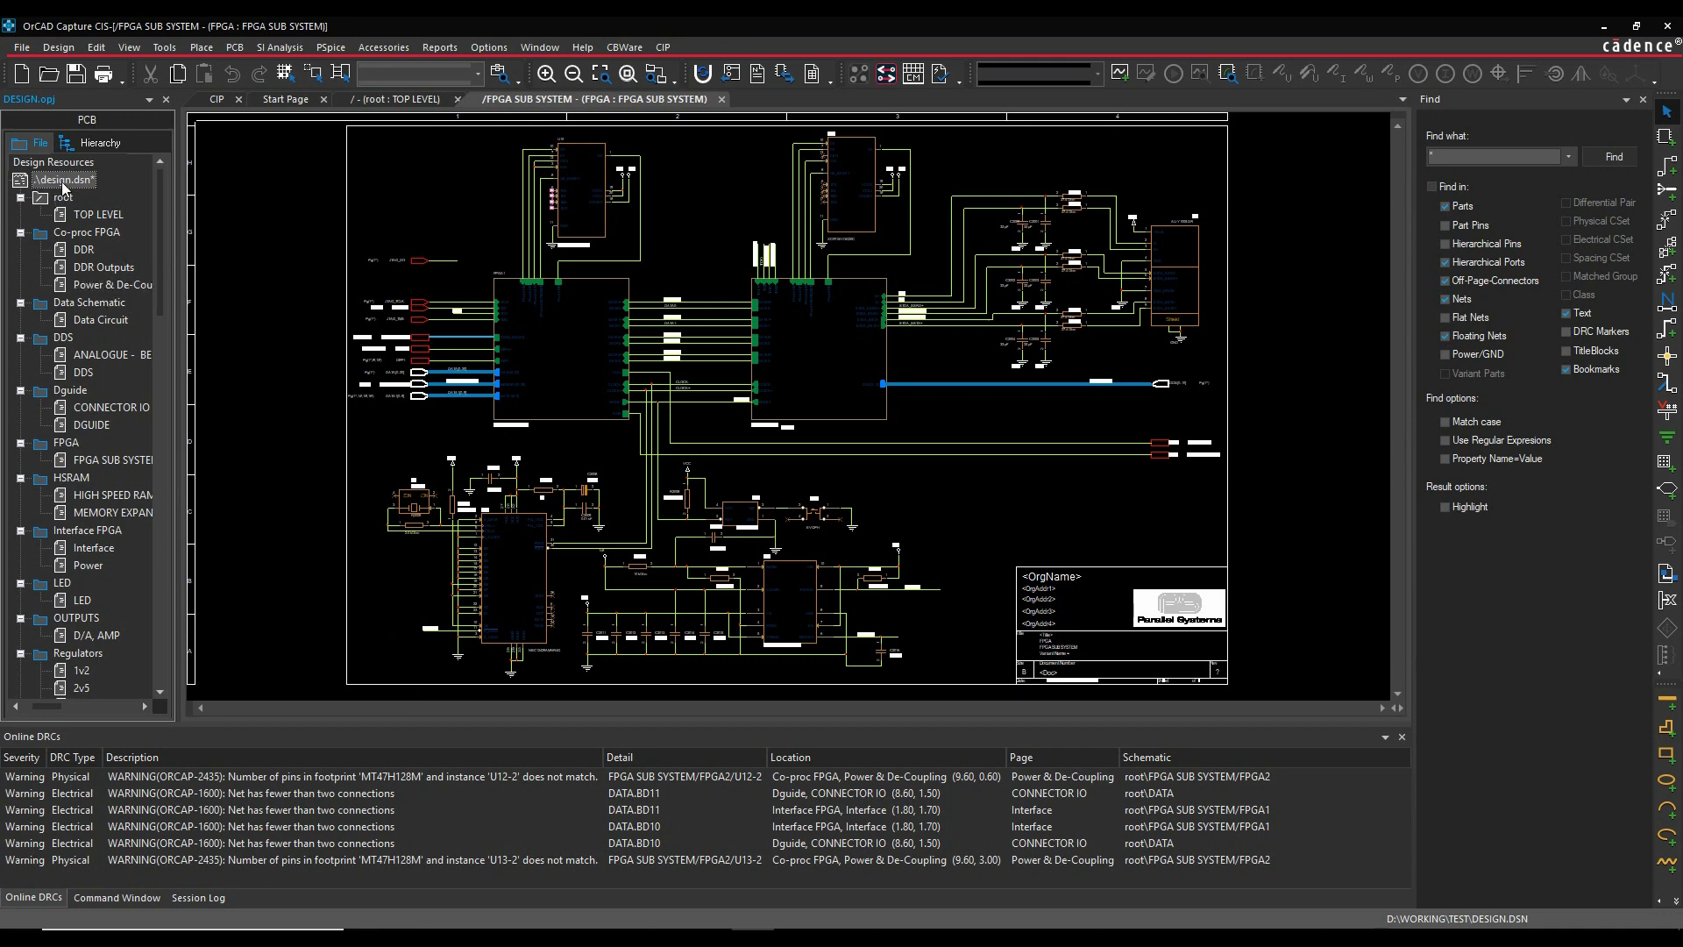
Step: Examine the netlist formatters offered under Other in Create Netlist, then close it without generating a netlist
left_click(164, 48)
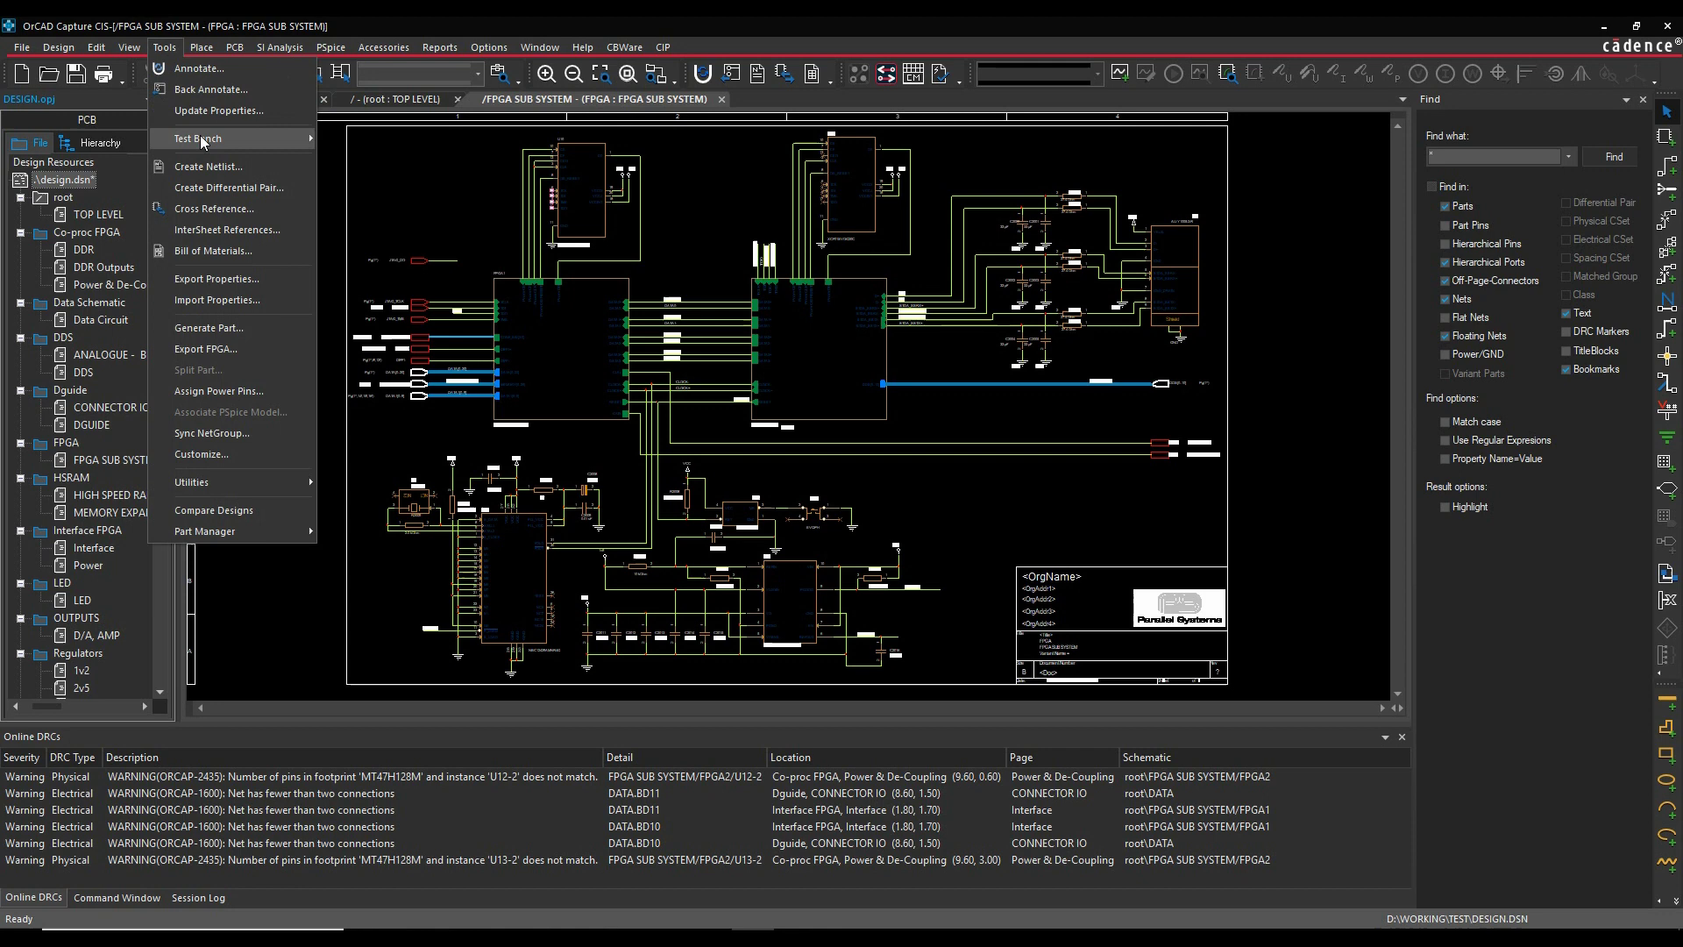
left_click(199, 168)
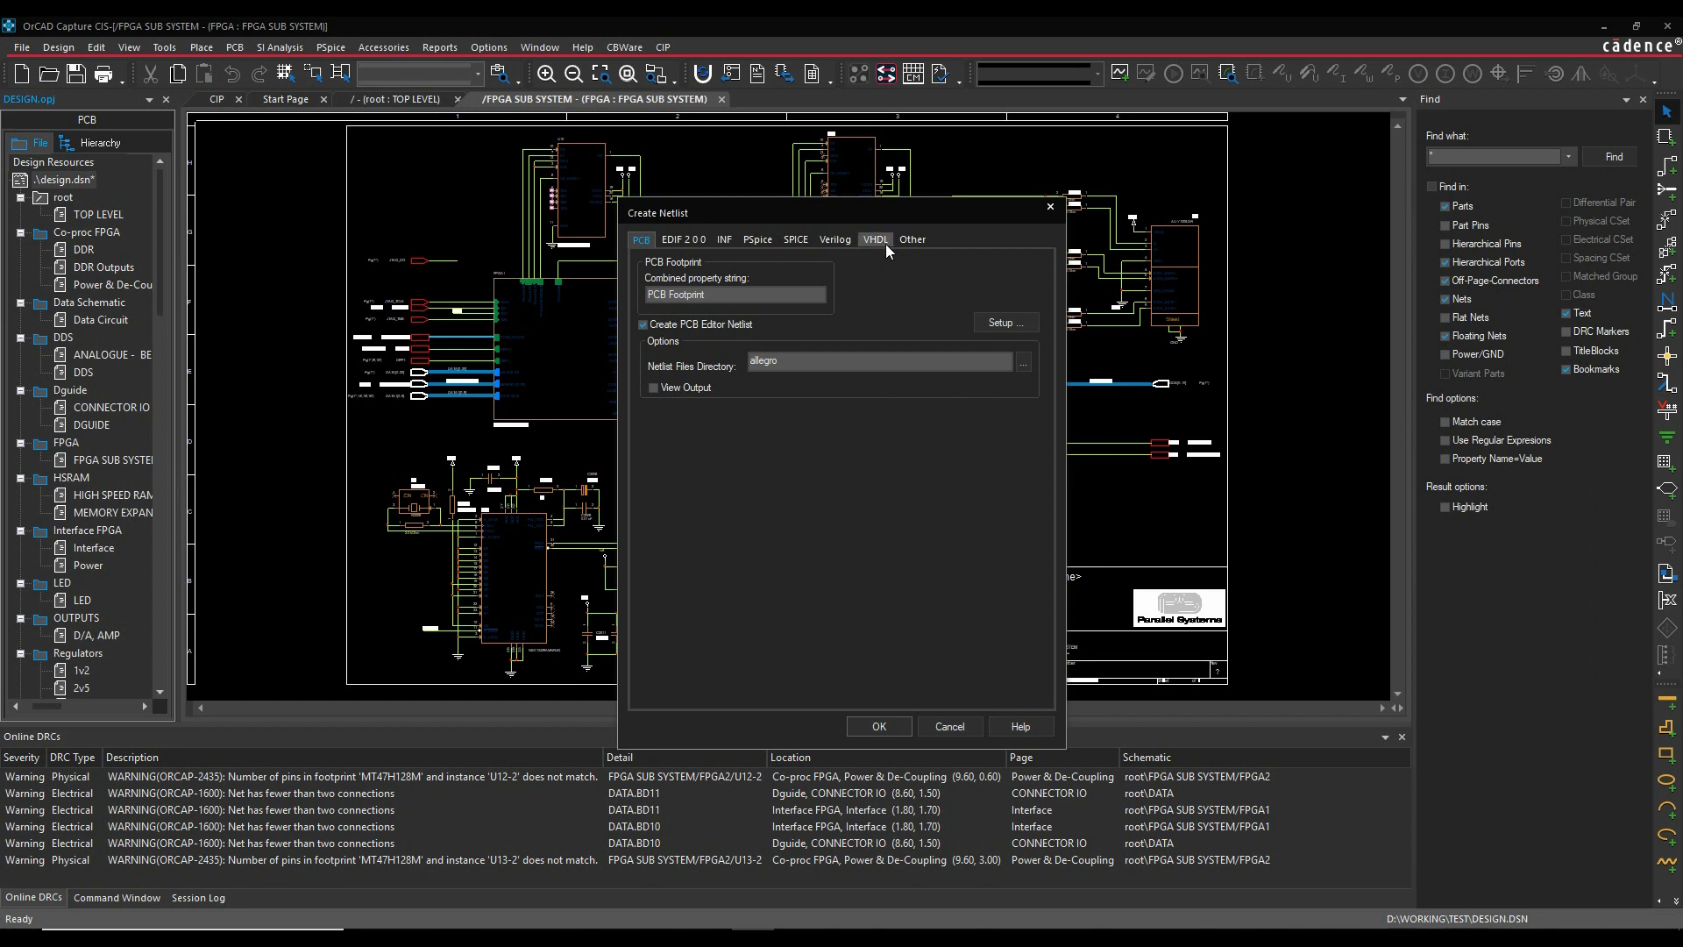
left_click(910, 242)
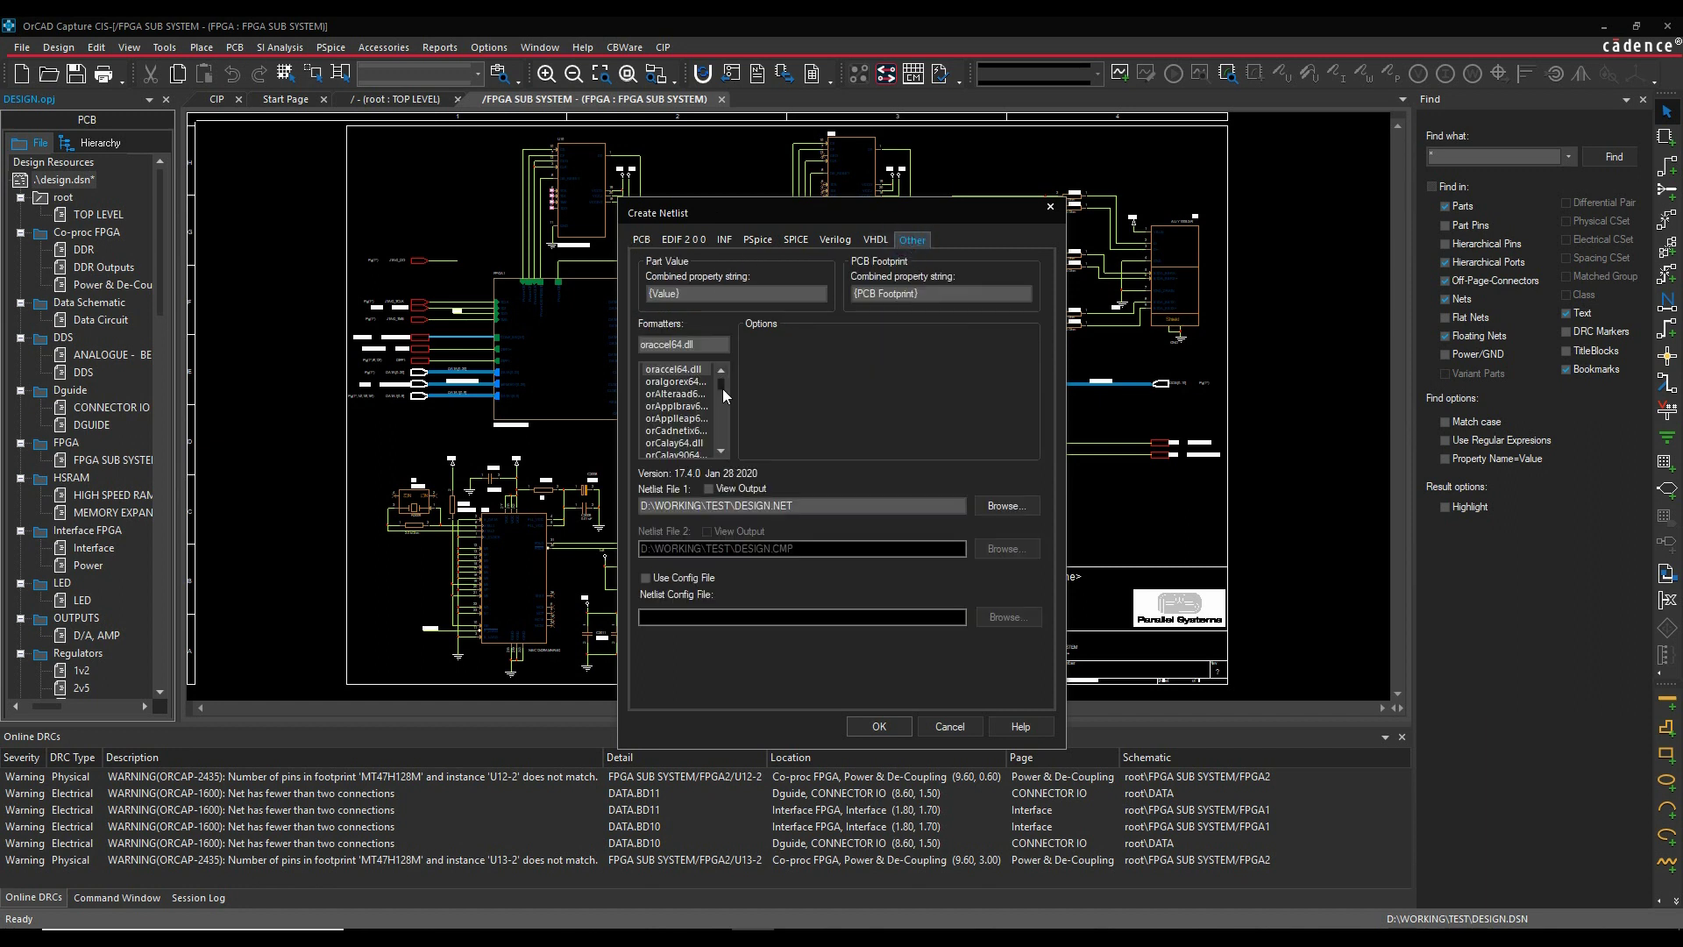
mouse_move(725, 393)
left_mouse_down()
mouse_move(722, 452)
mouse_move(722, 383)
left_mouse_up()
left_click(950, 726)
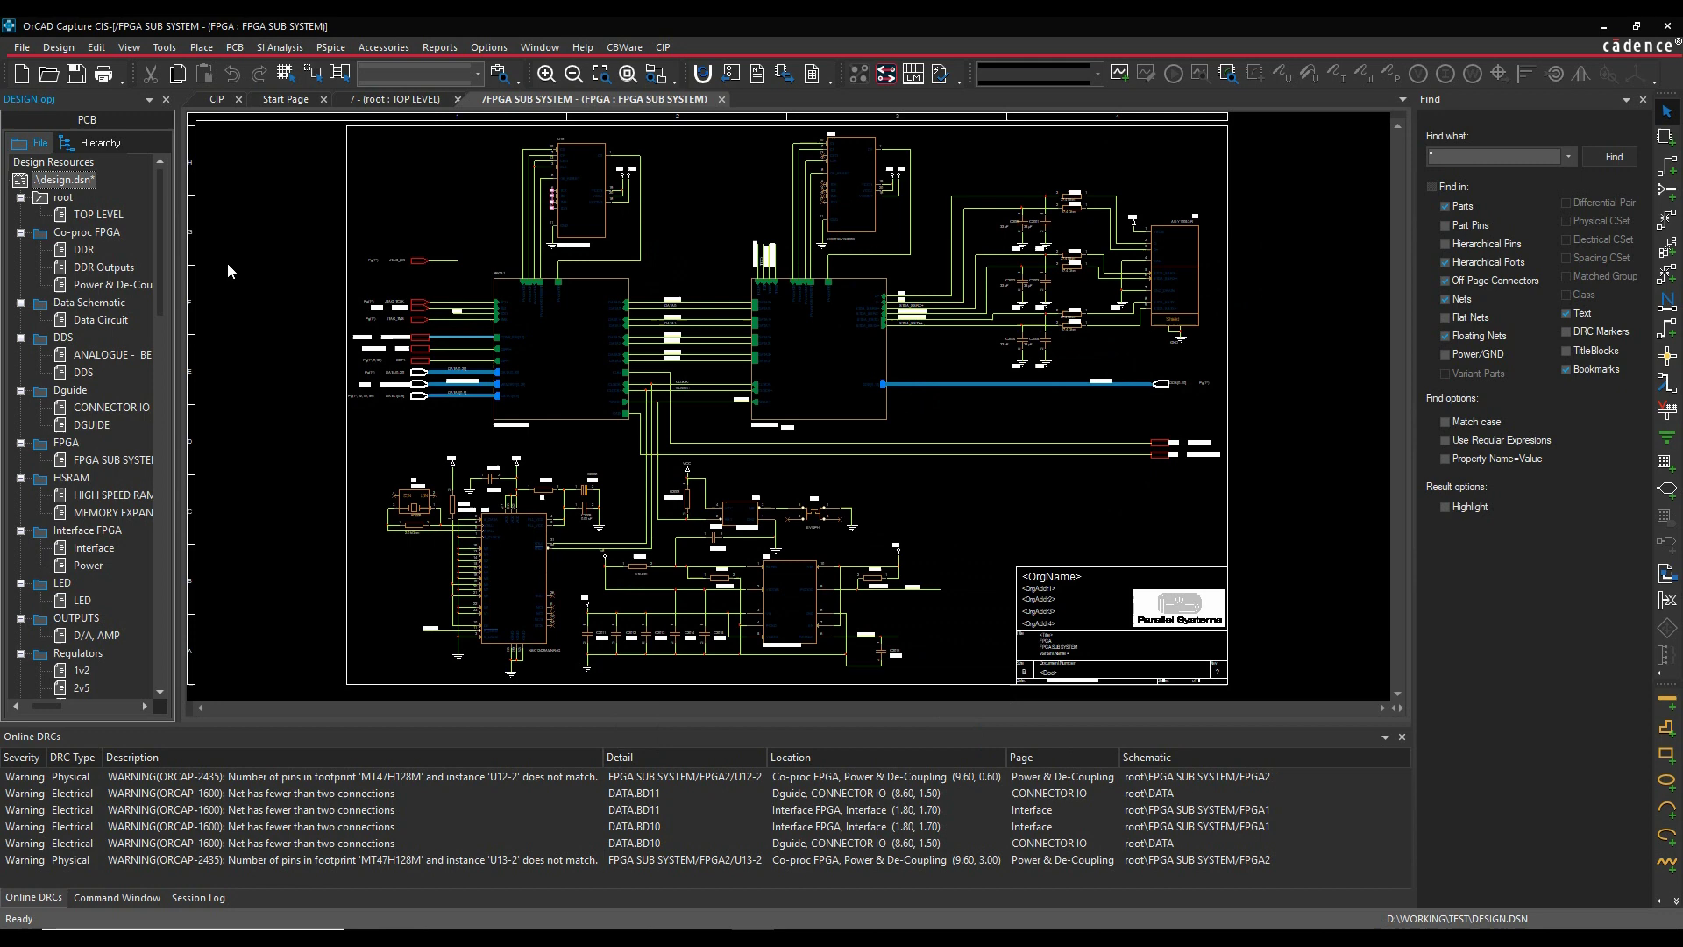
Step: Review the Design Sync Setup options and the allegro.cfg netlist configuration file, closing both without changes
left_click(235, 47)
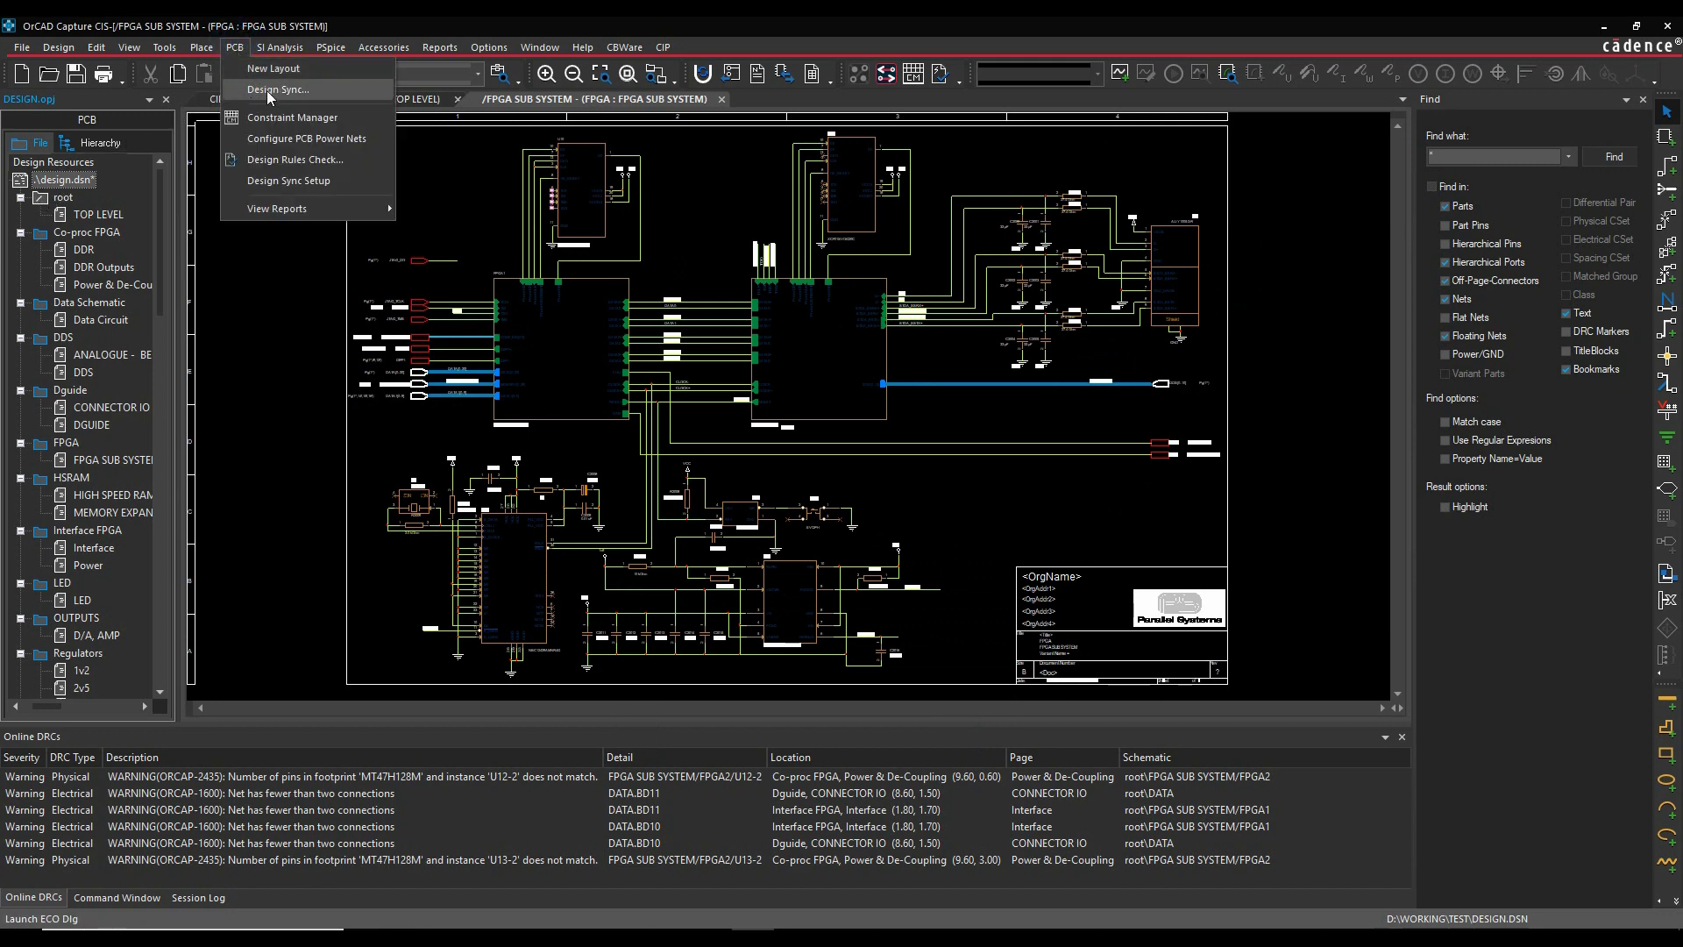
left_click(302, 184)
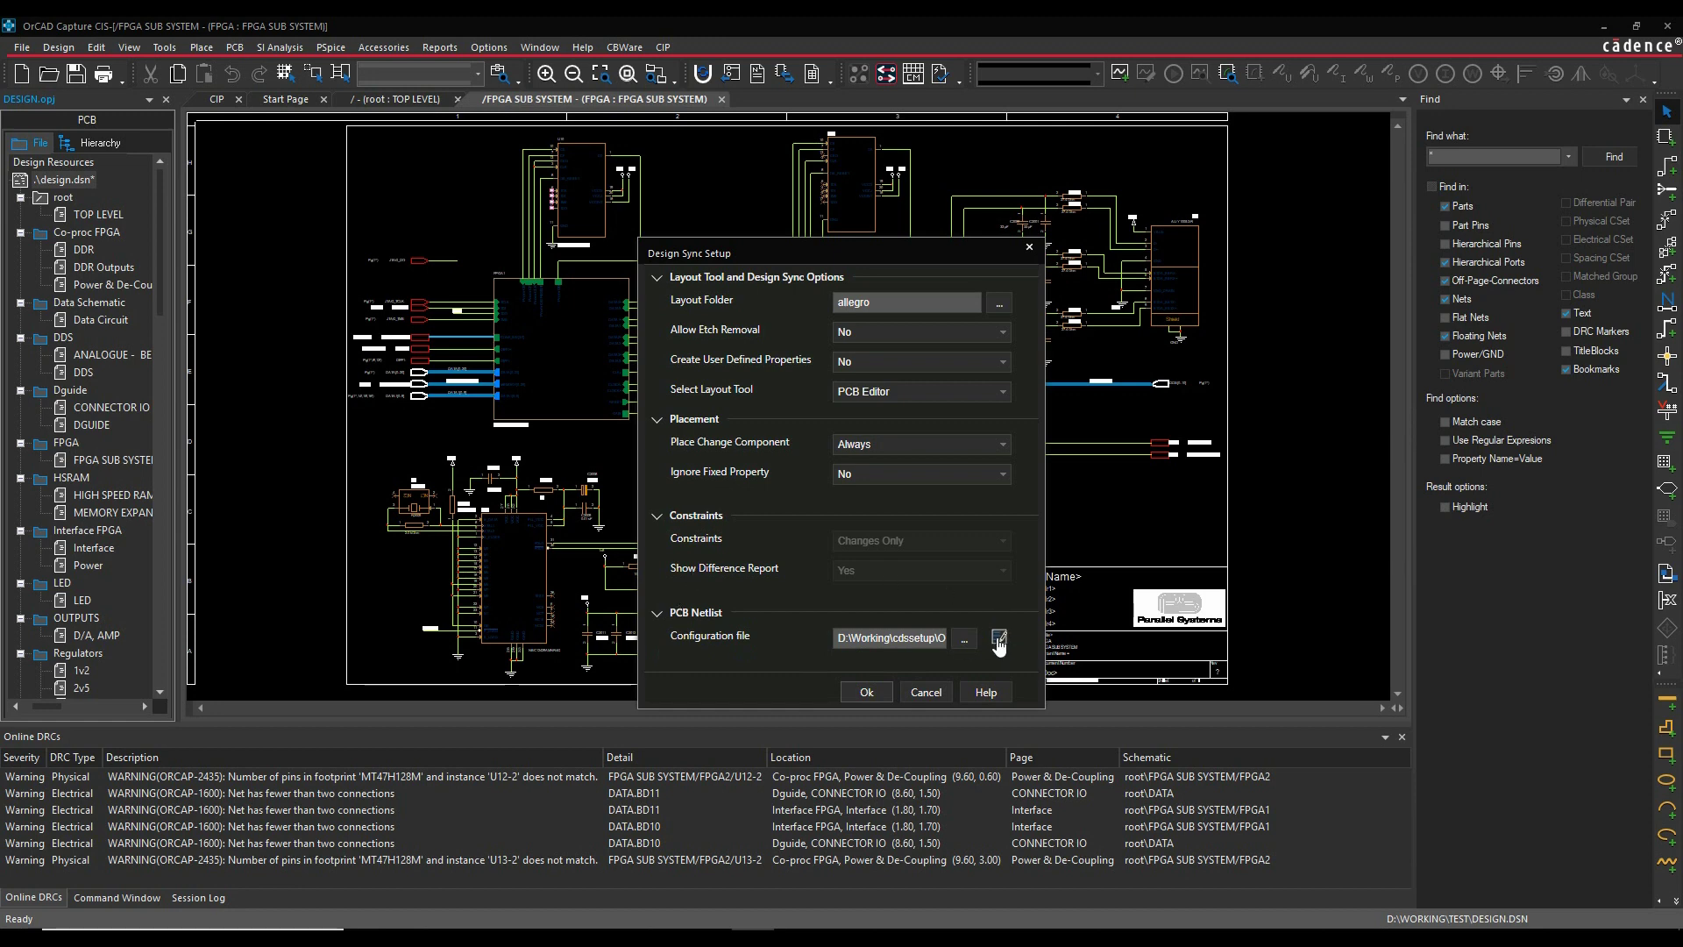
left_click(1000, 638)
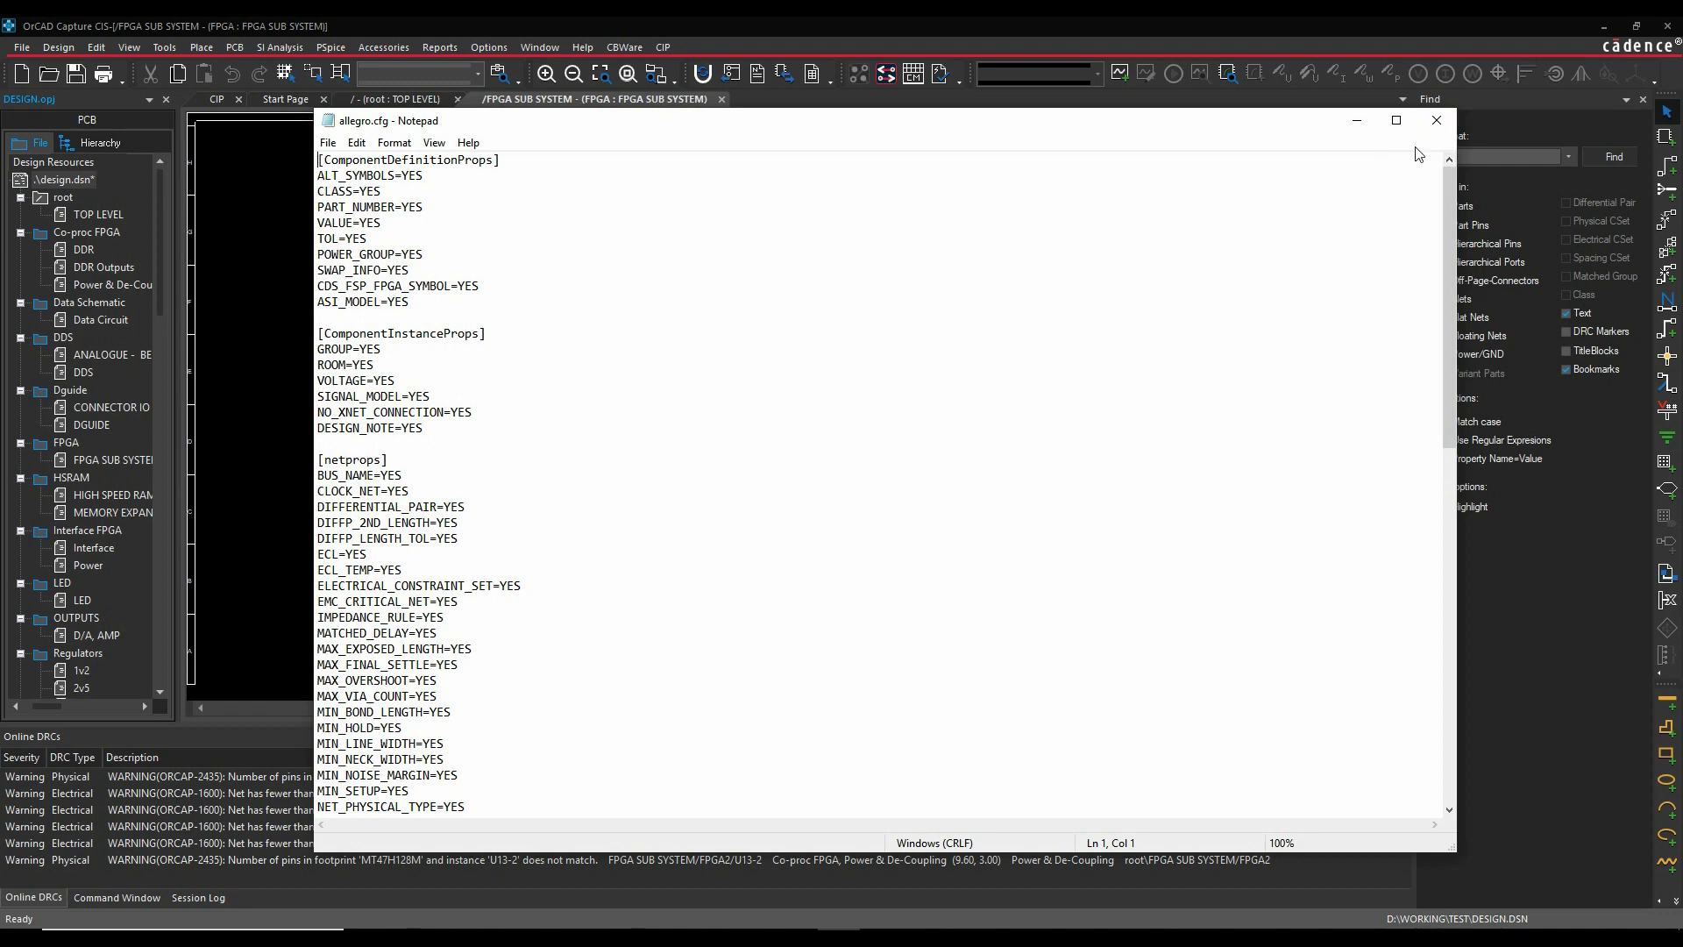
left_click(1437, 121)
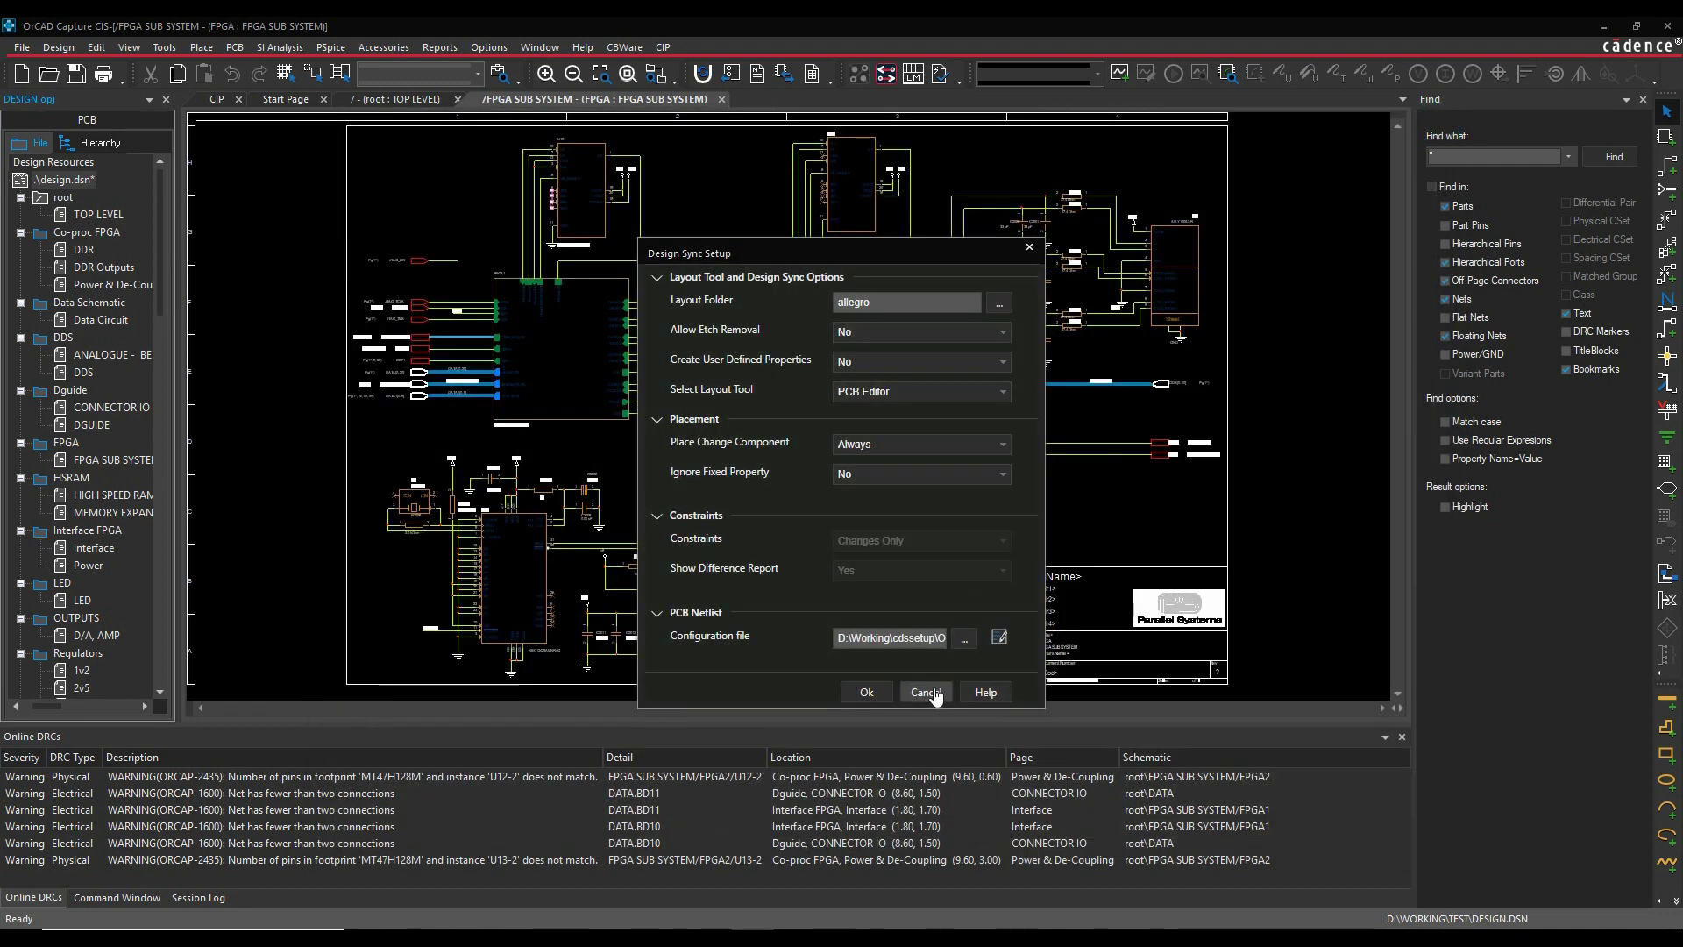
left_click(926, 694)
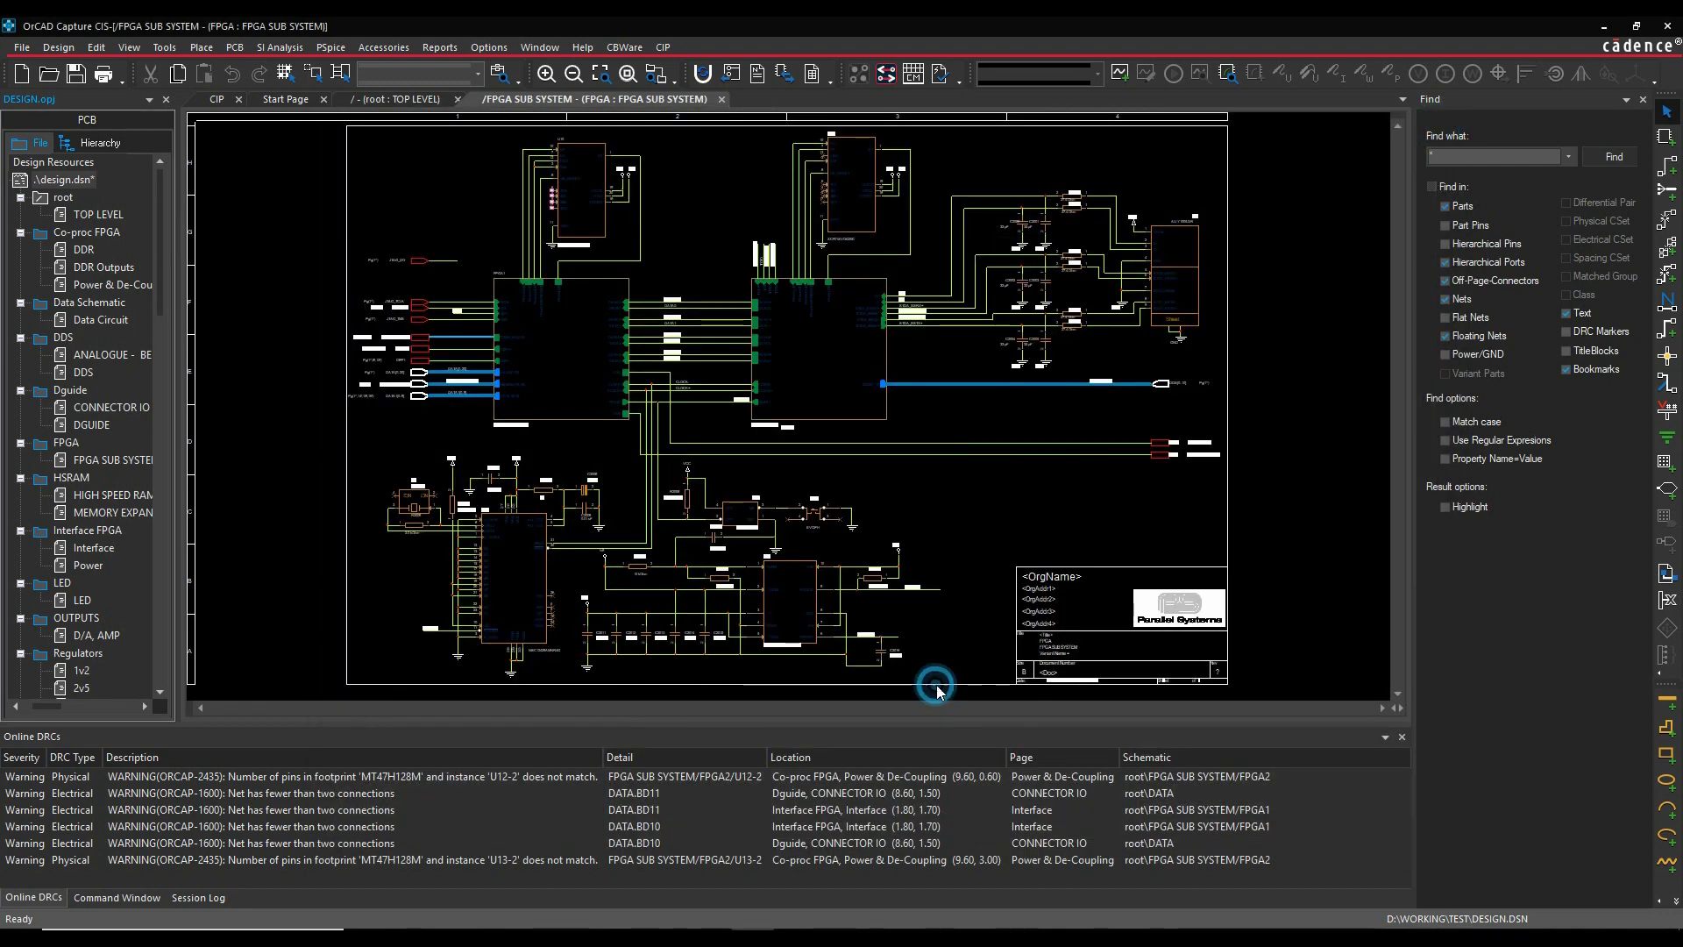
Step: Launch Design Sync and create a new associated layout, allegro\design.brd, in the allegro folder without an input board file
left_click(234, 48)
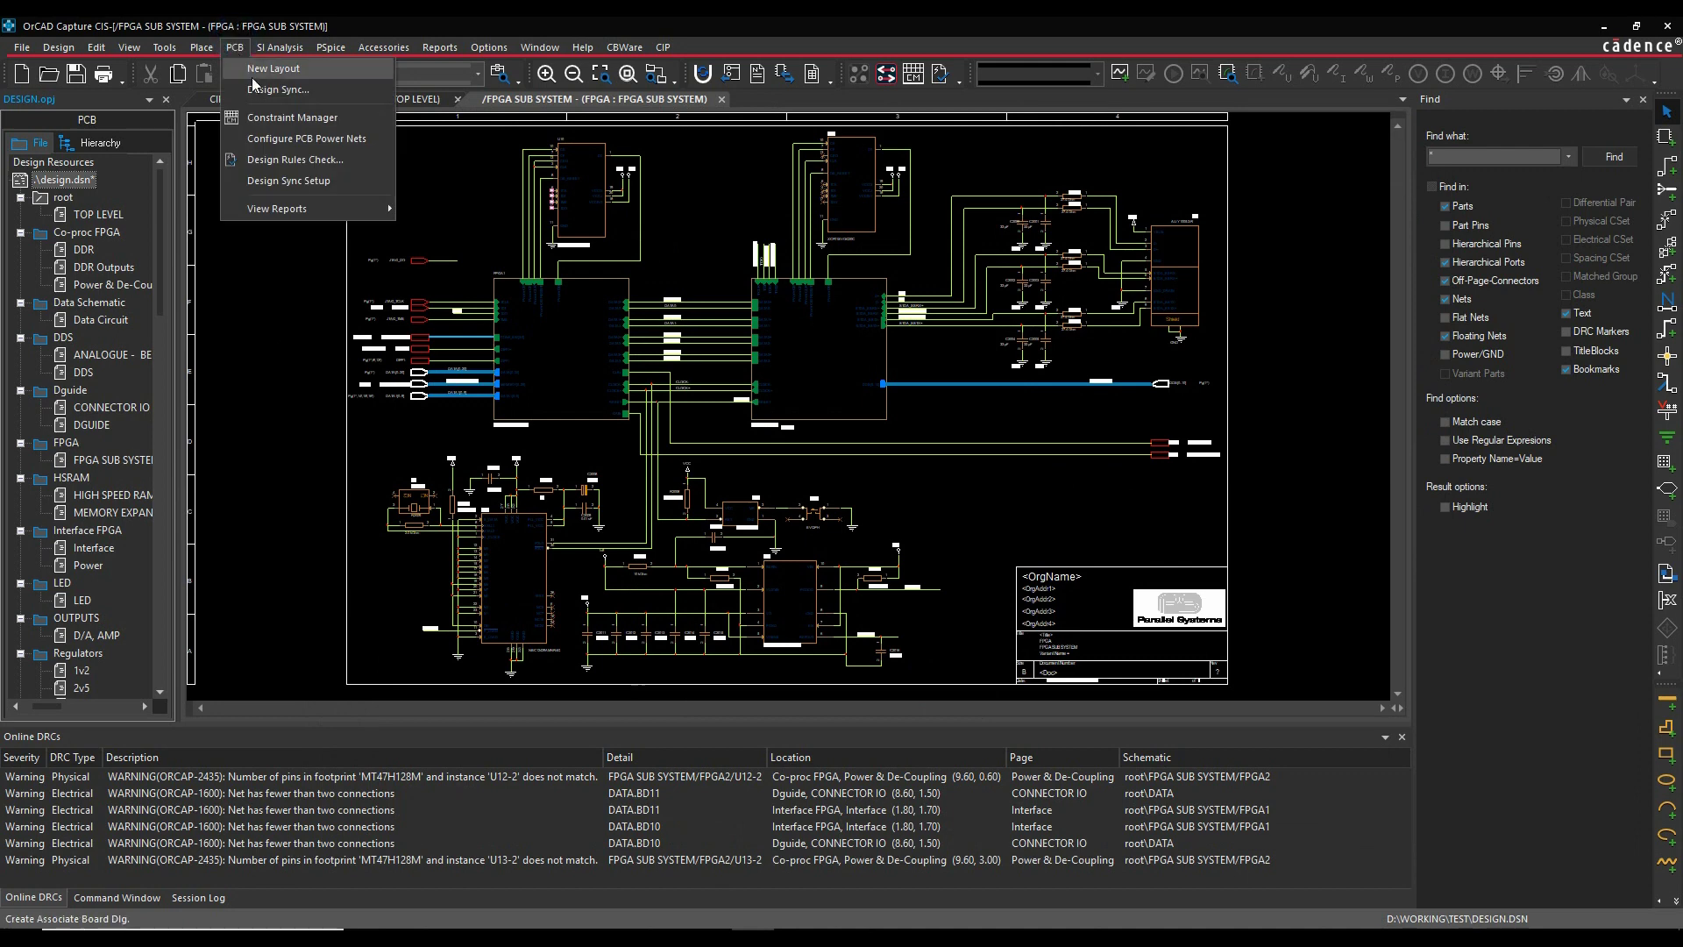
left_click(890, 25)
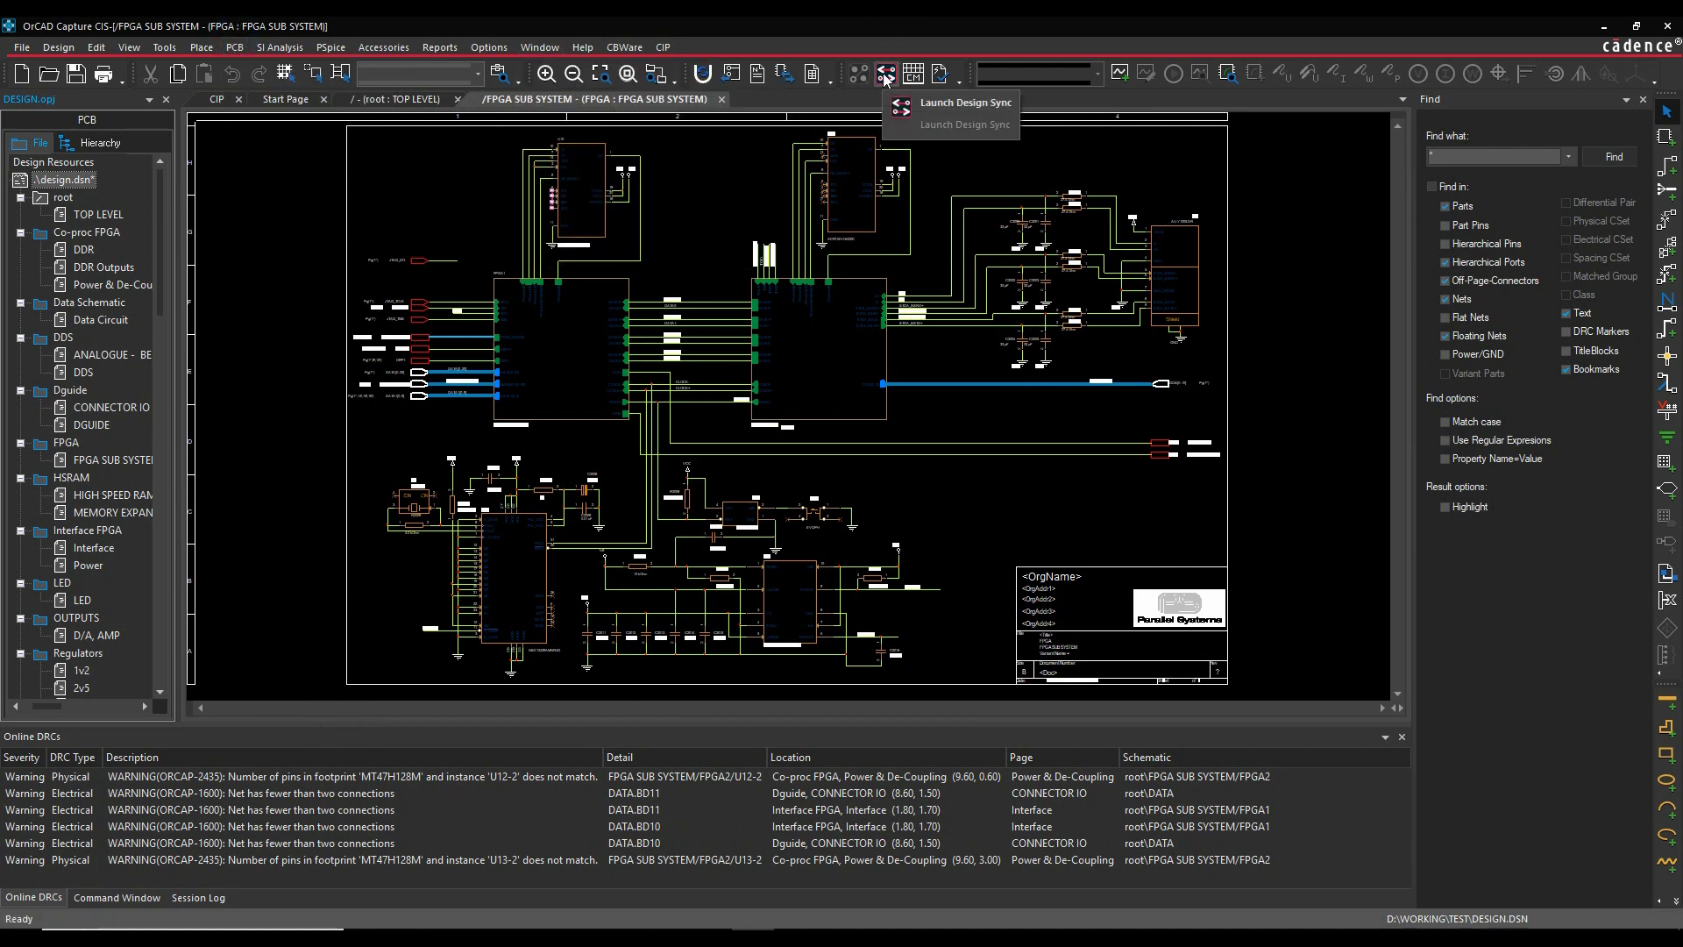
left_click(886, 77)
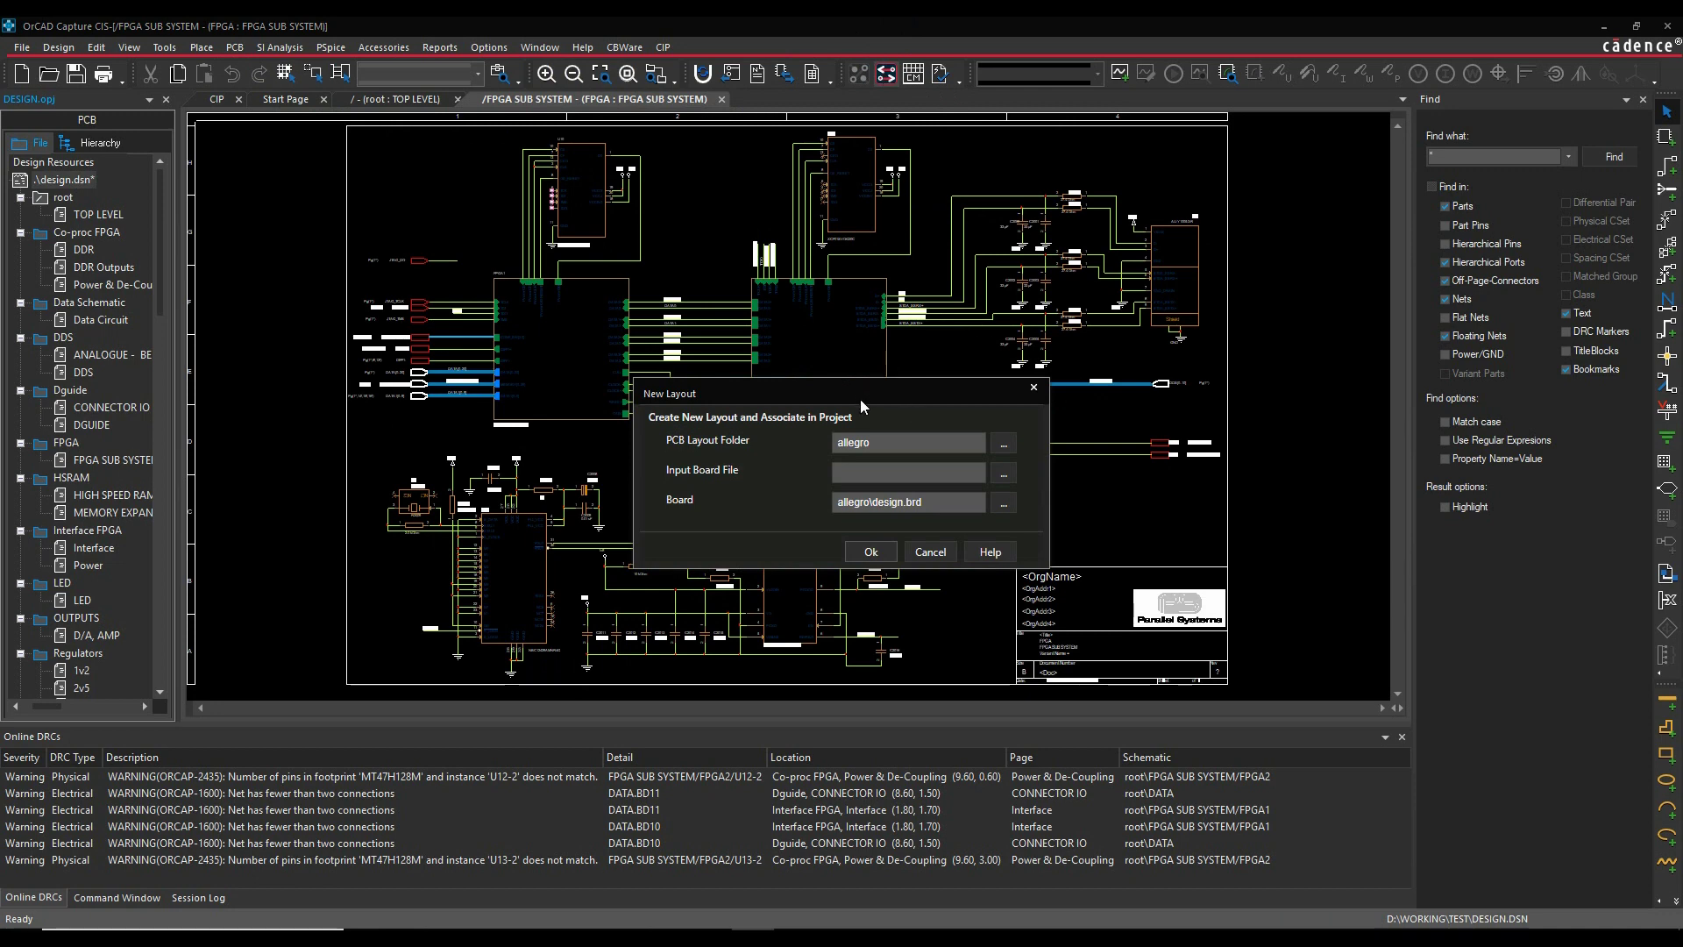
left_click_drag(862, 395, 679, 279)
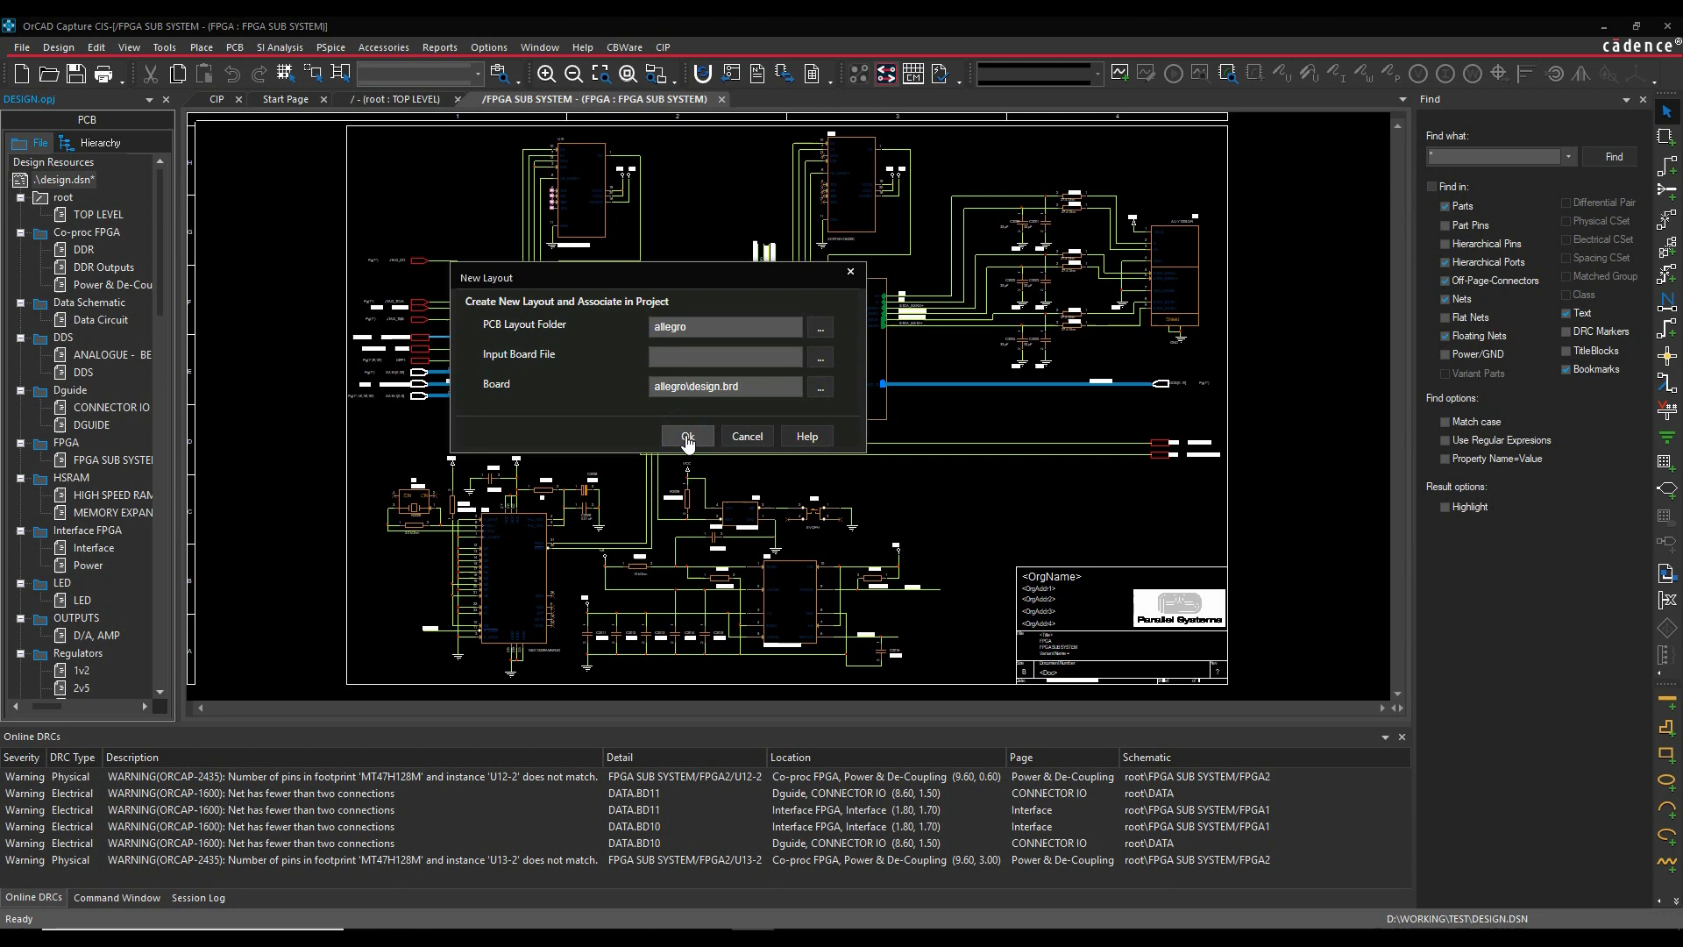
left_click(687, 439)
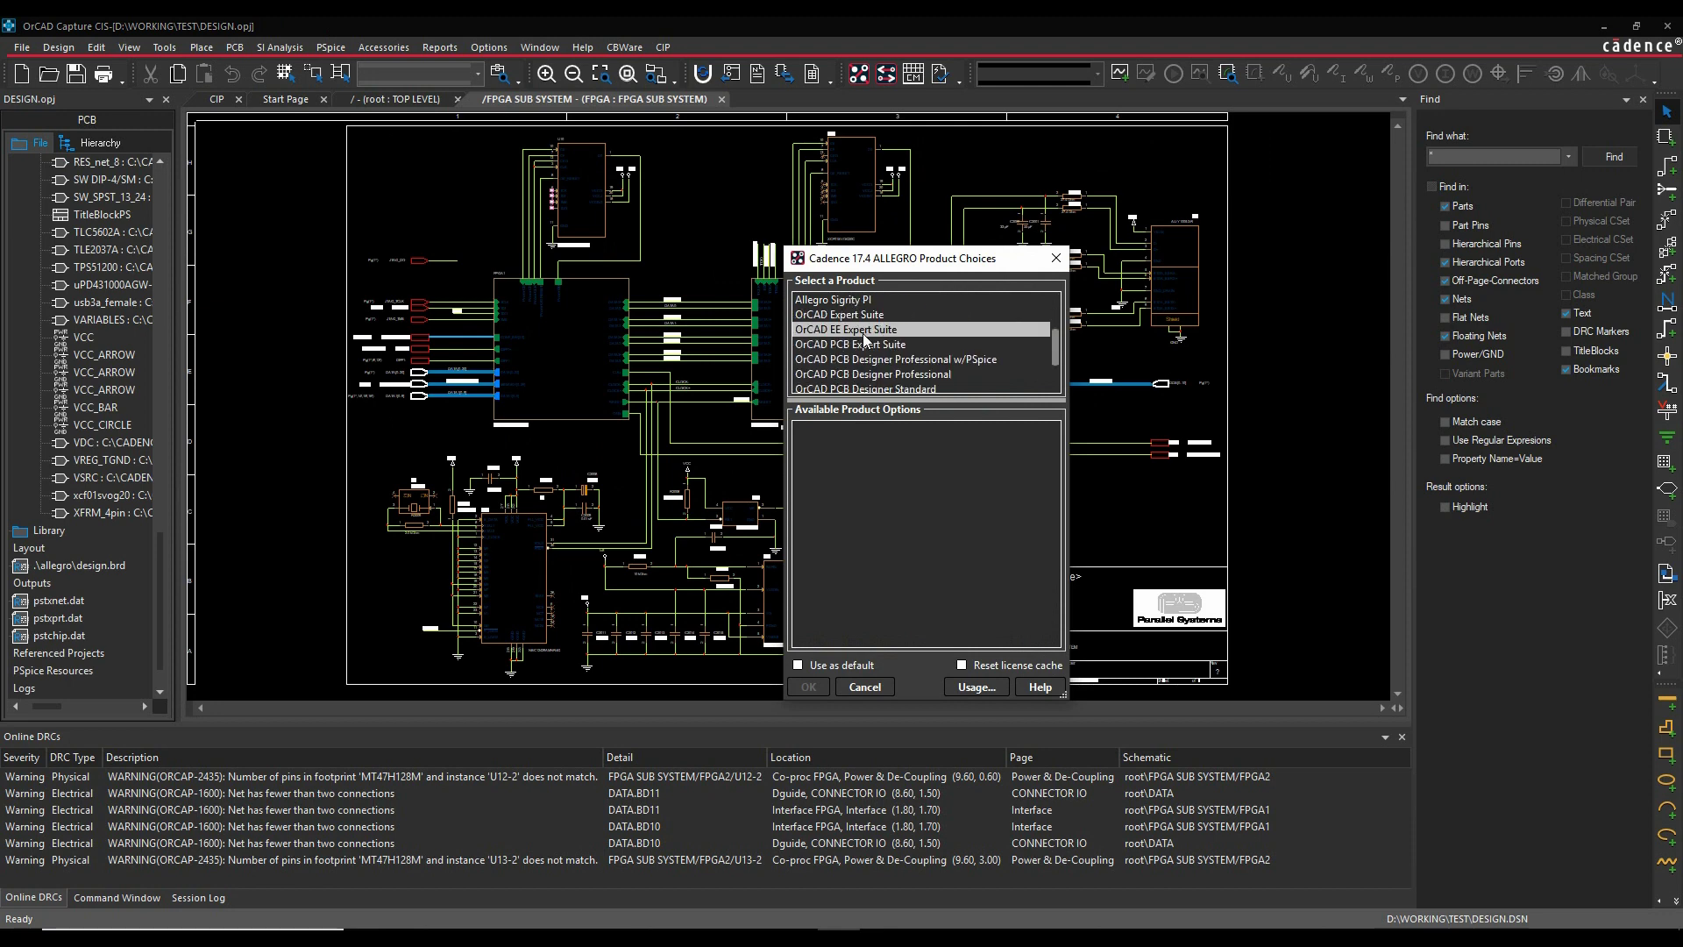
Step: Open the new board with the OrCAD PCB Designer Professional w/PSpice product
scroll(868, 337, "down", 1)
left_click(882, 314)
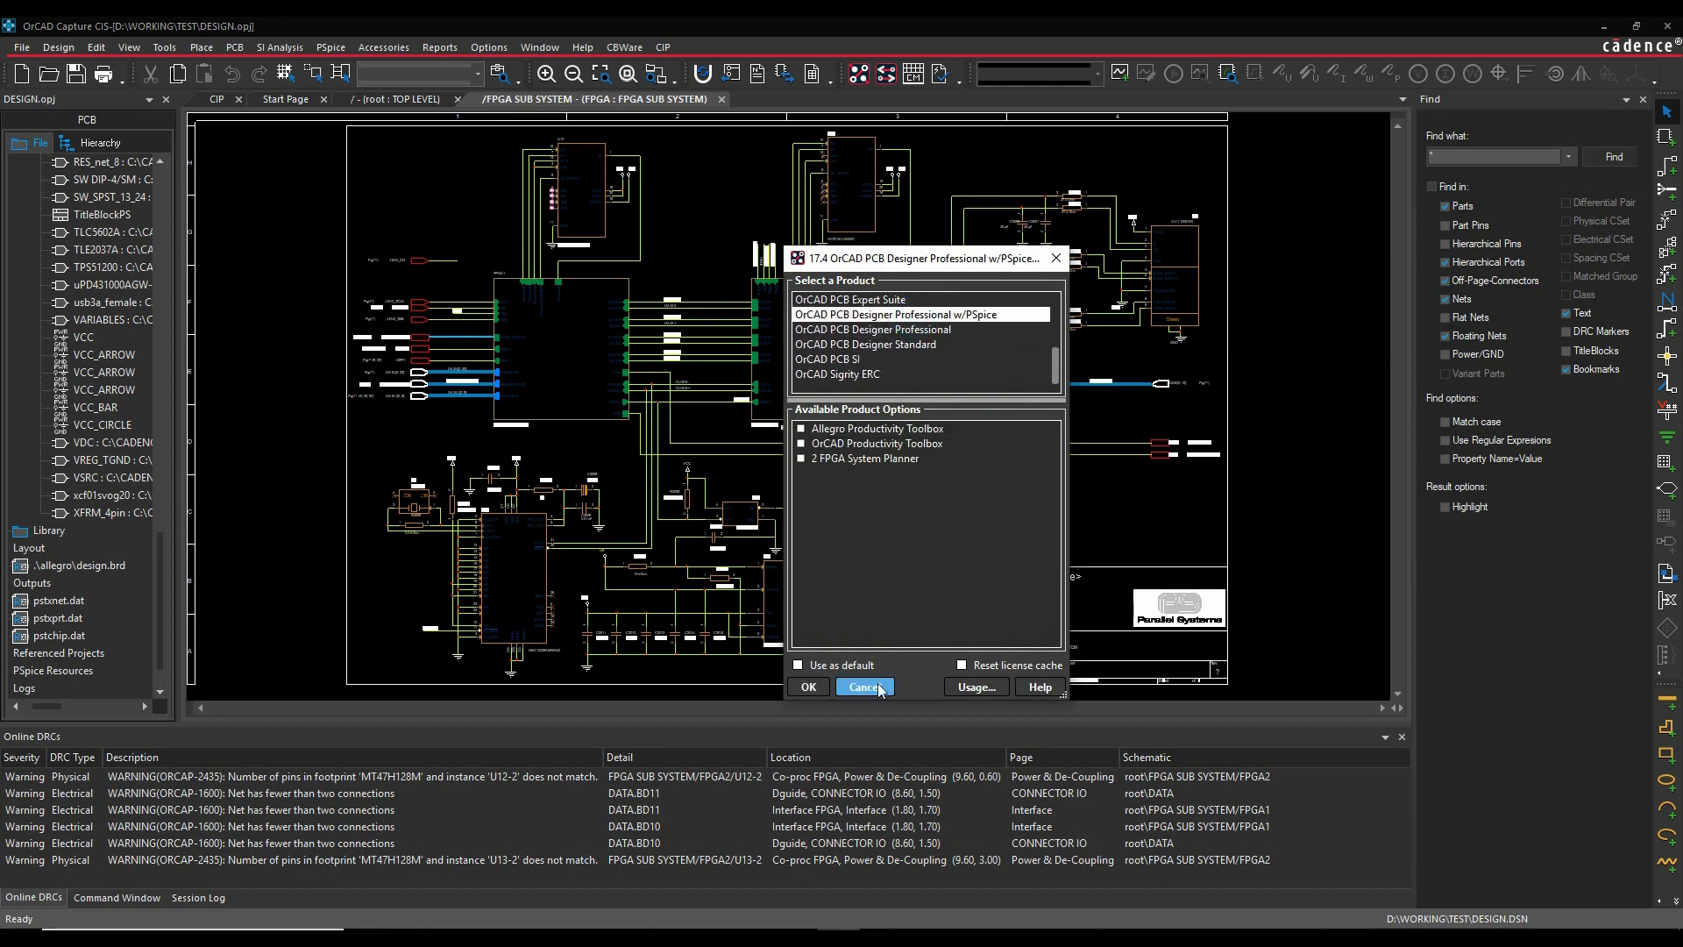
left_click(809, 686)
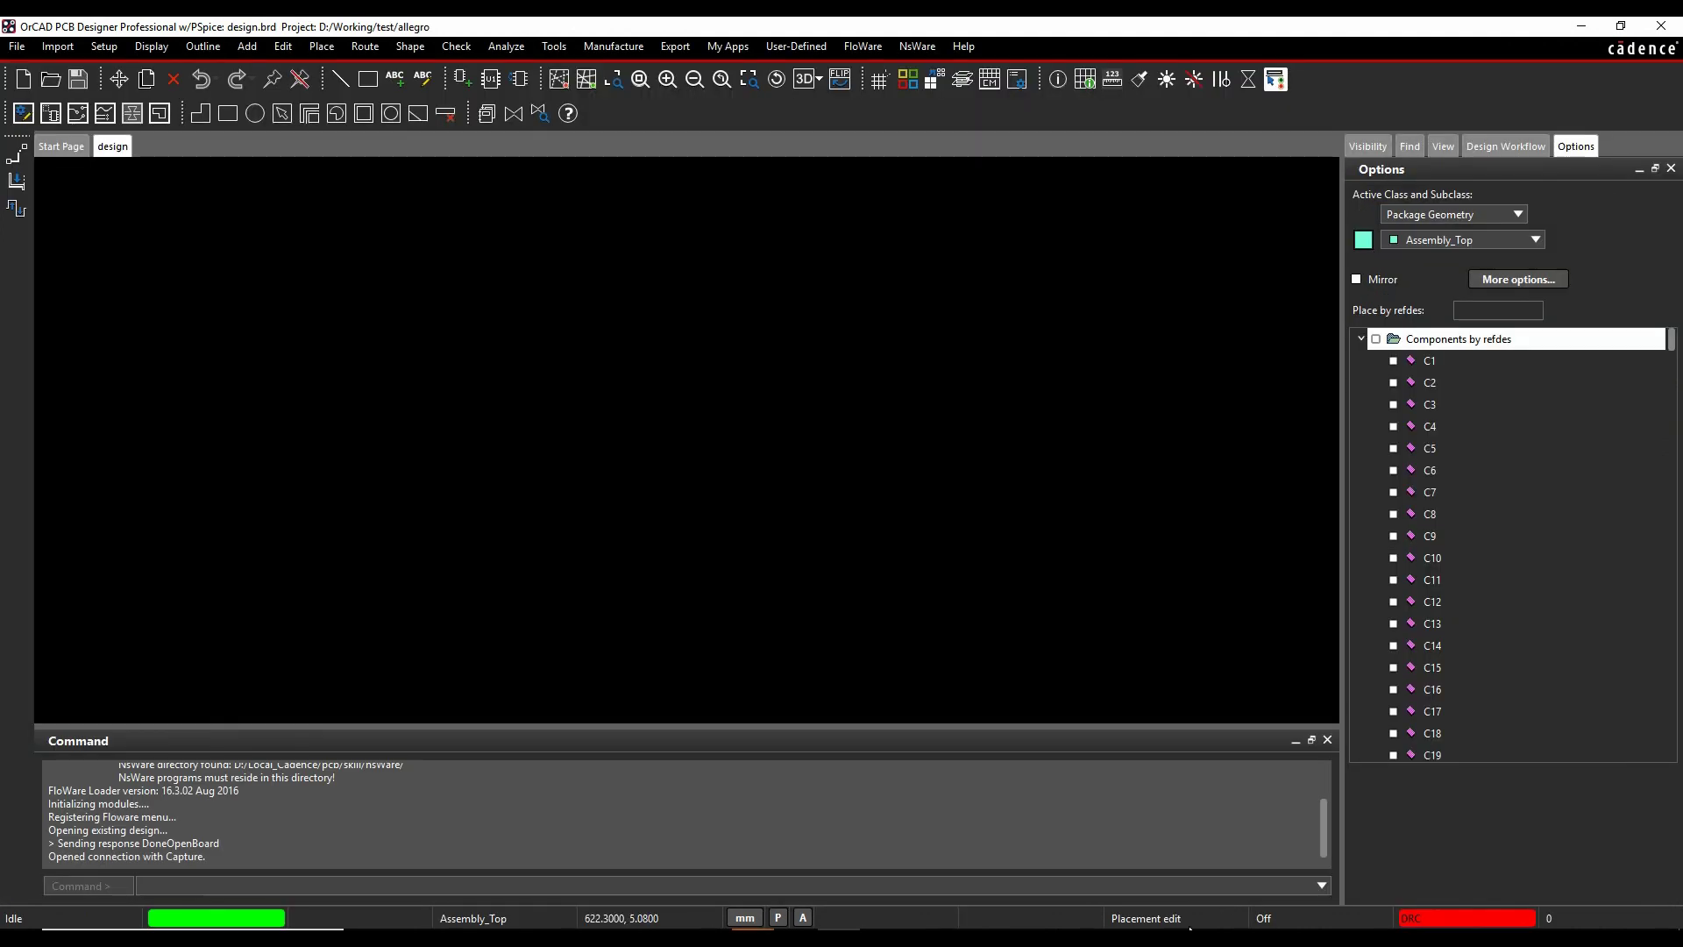
Step: Place connector J6 at about (180, 160) mm and connector J7 at about (287, 173) mm, then finish manual placement
scroll(1410, 524, "down", 5)
scroll(1409, 518, "down", 20)
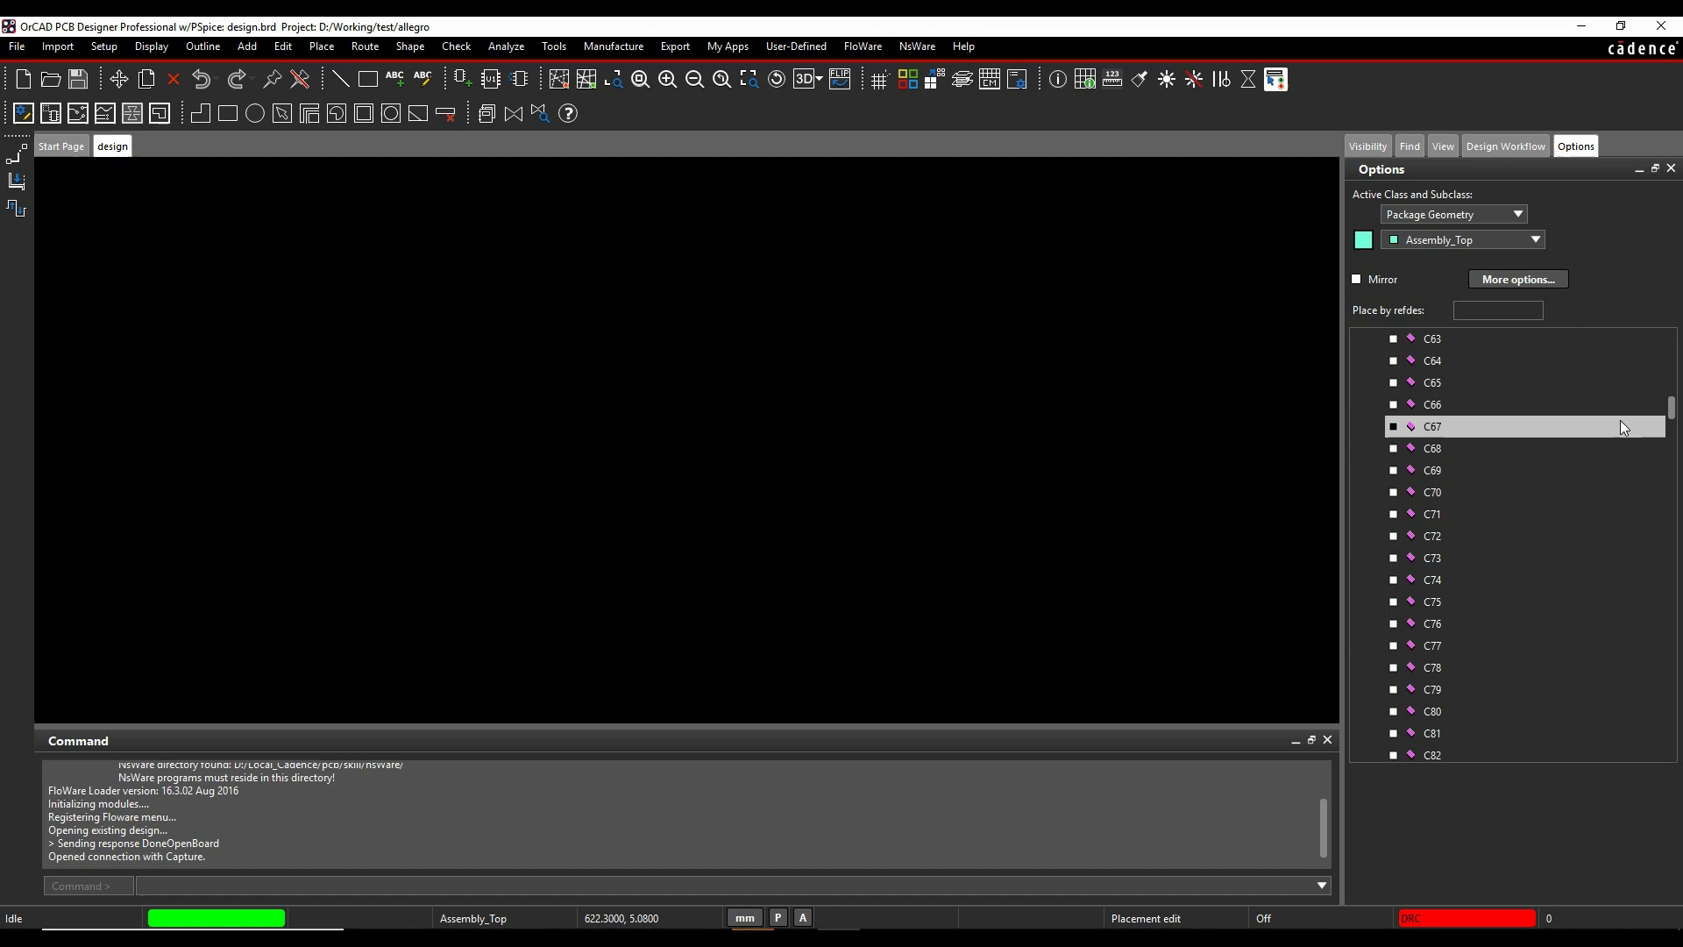
left_click_drag(1667, 465, 1675, 596)
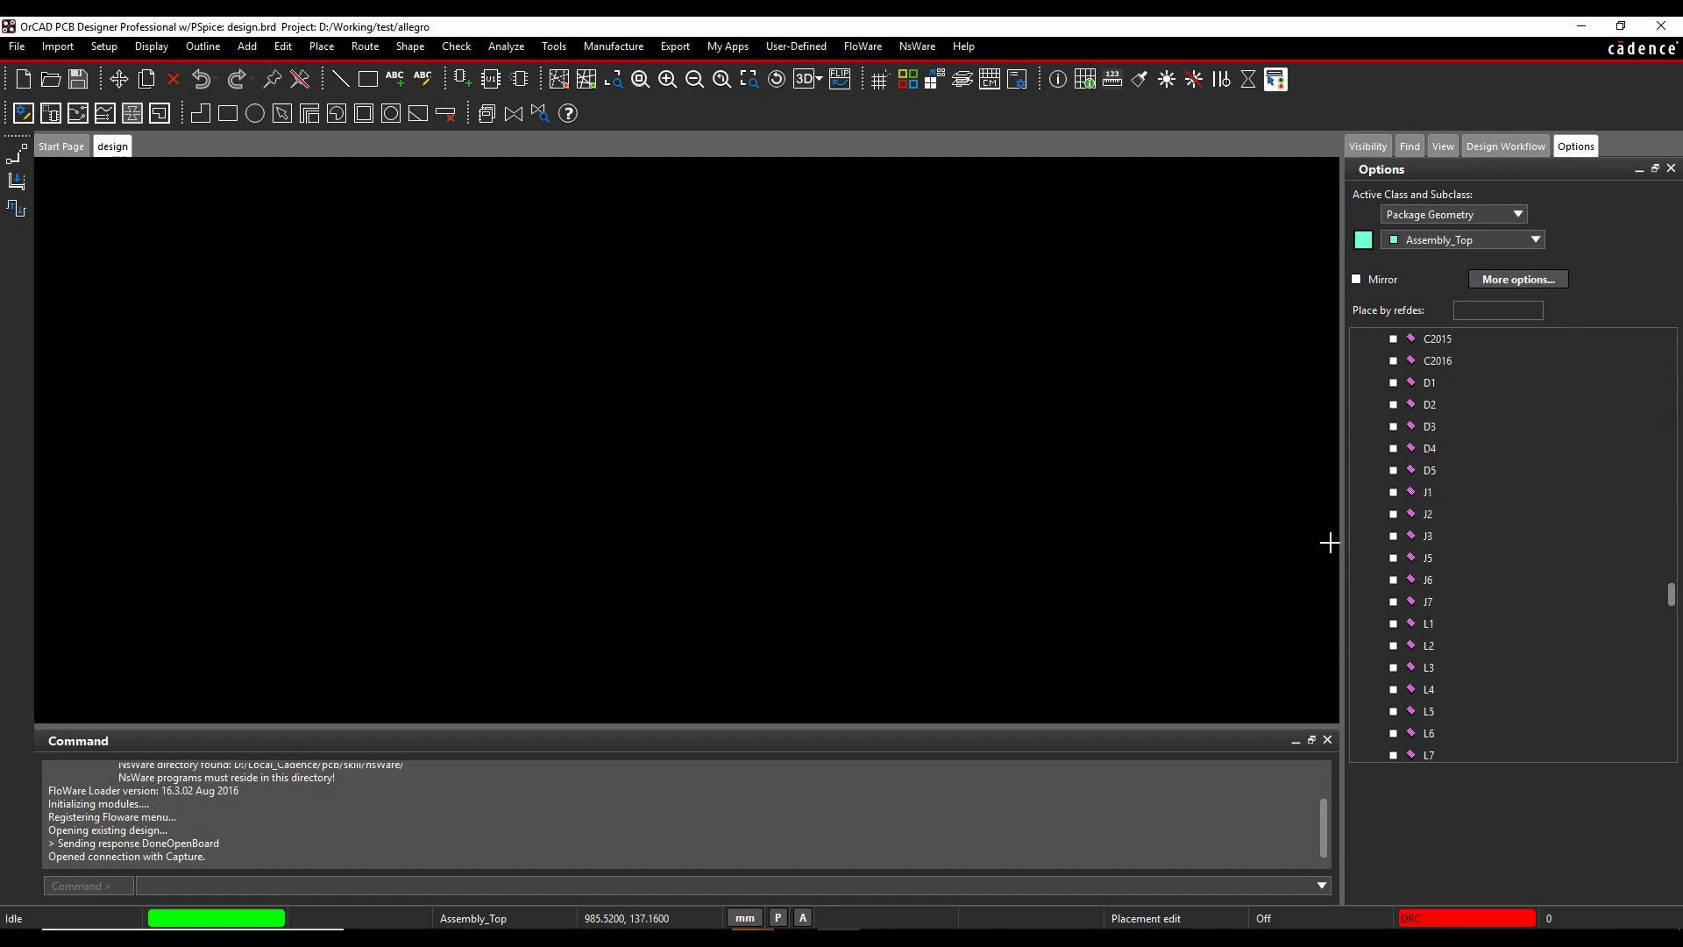
left_click(1394, 581)
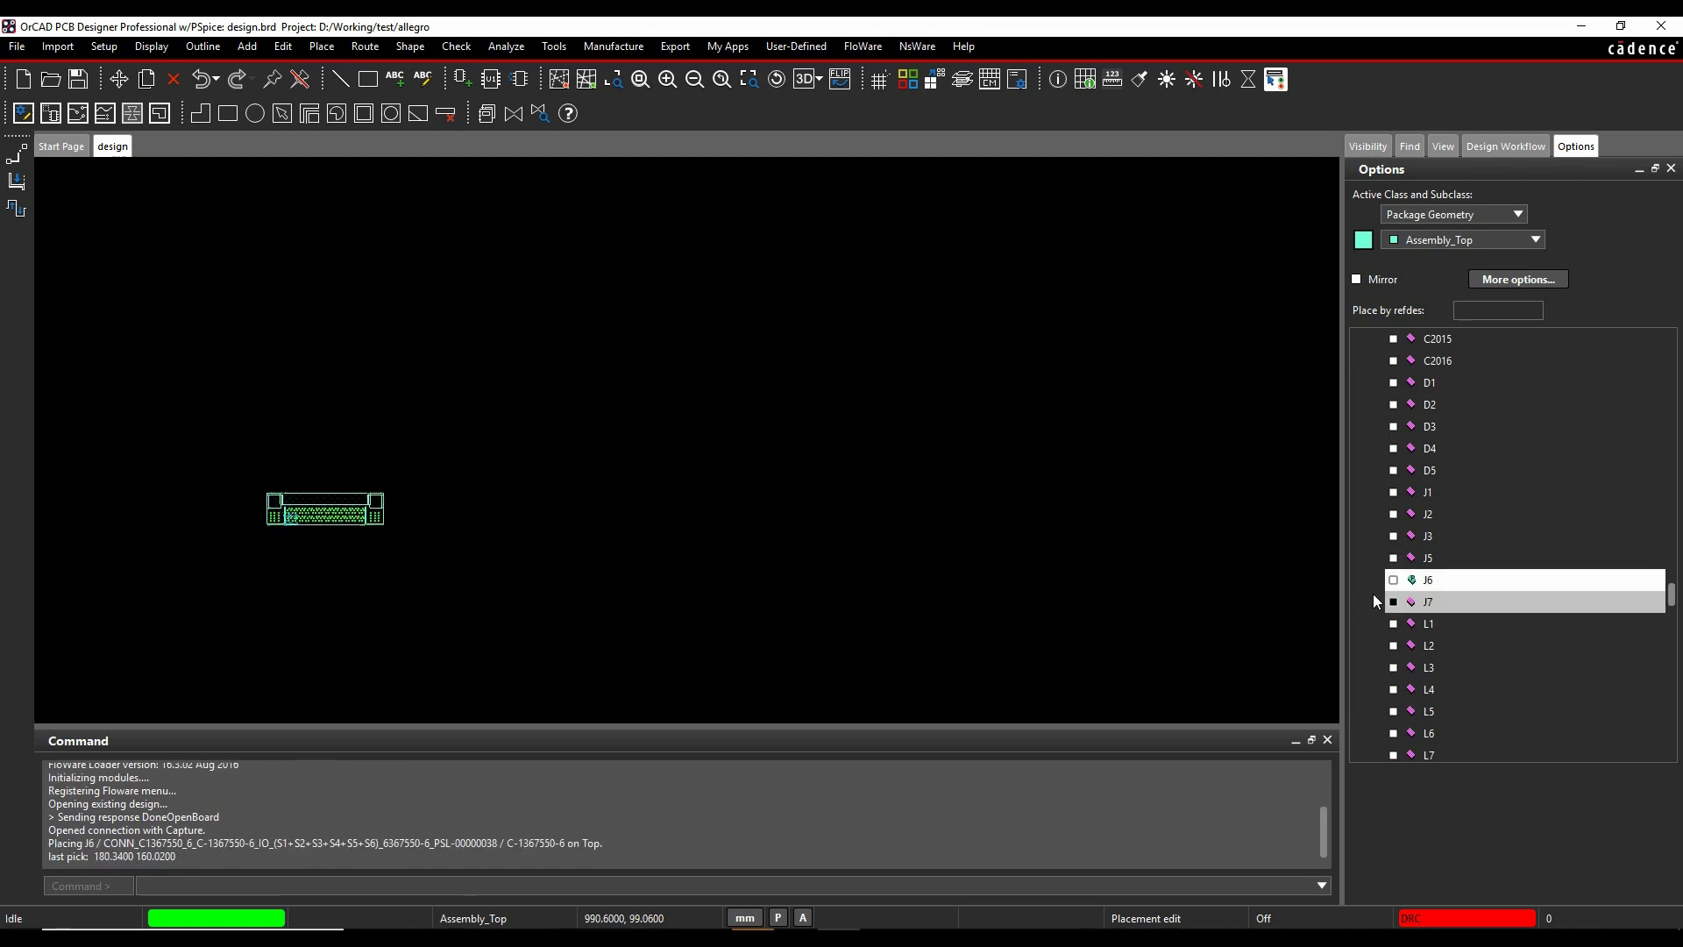
left_click(1394, 601)
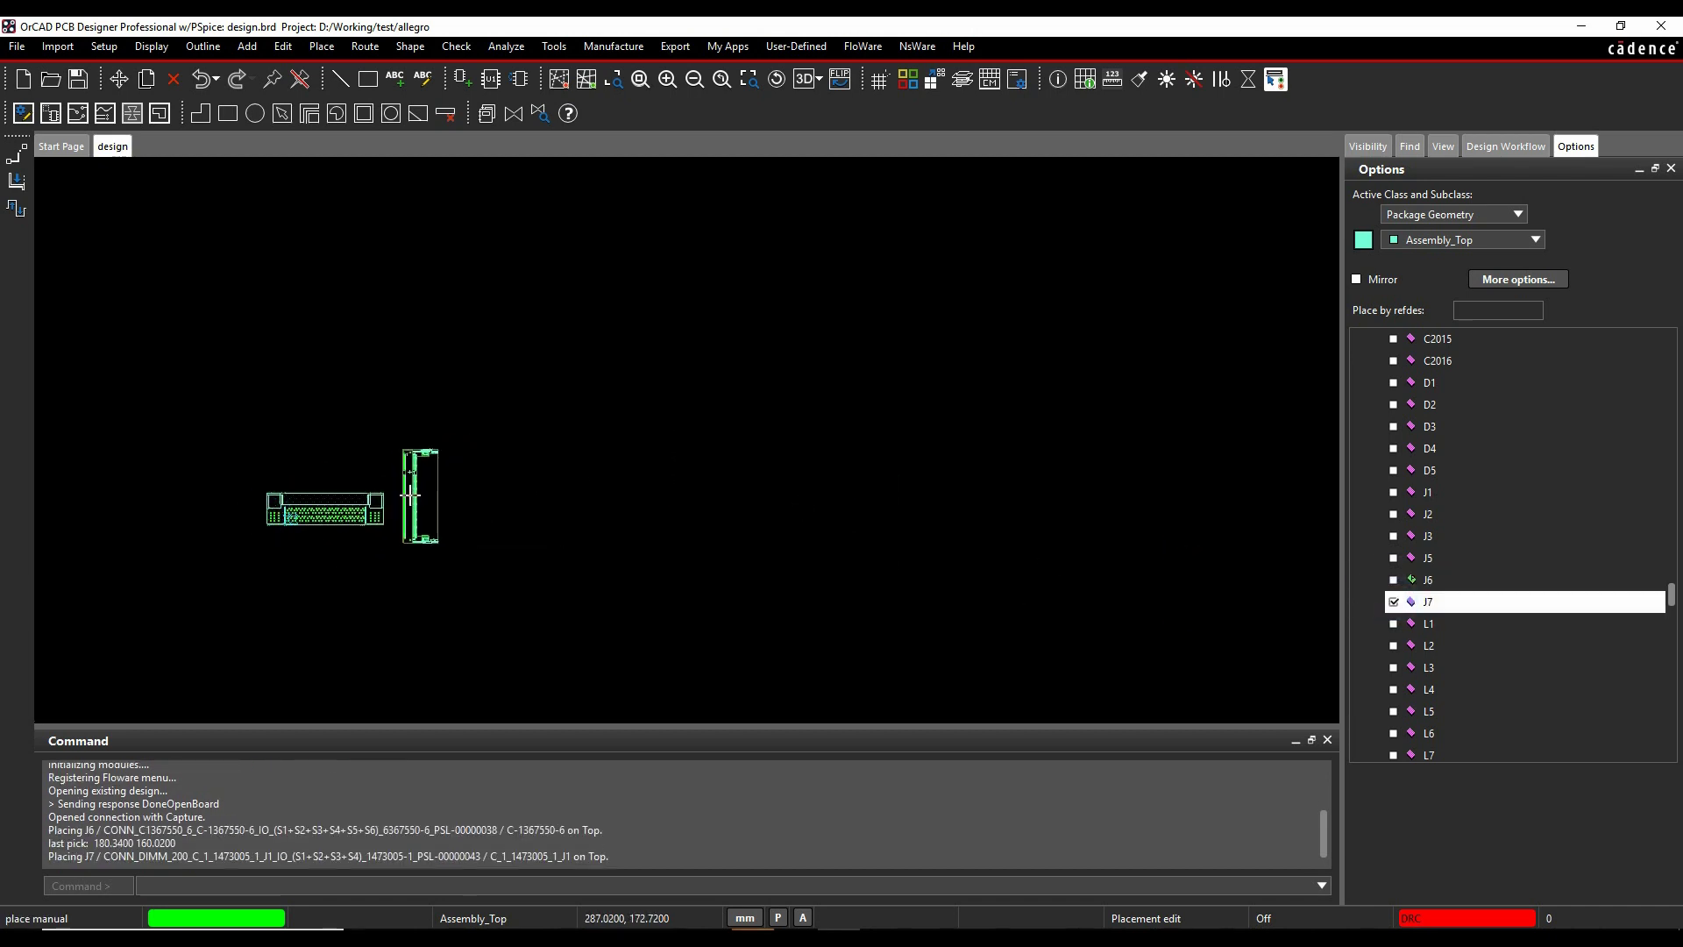
left_click(409, 497)
right_click(497, 500)
left_click(472, 300)
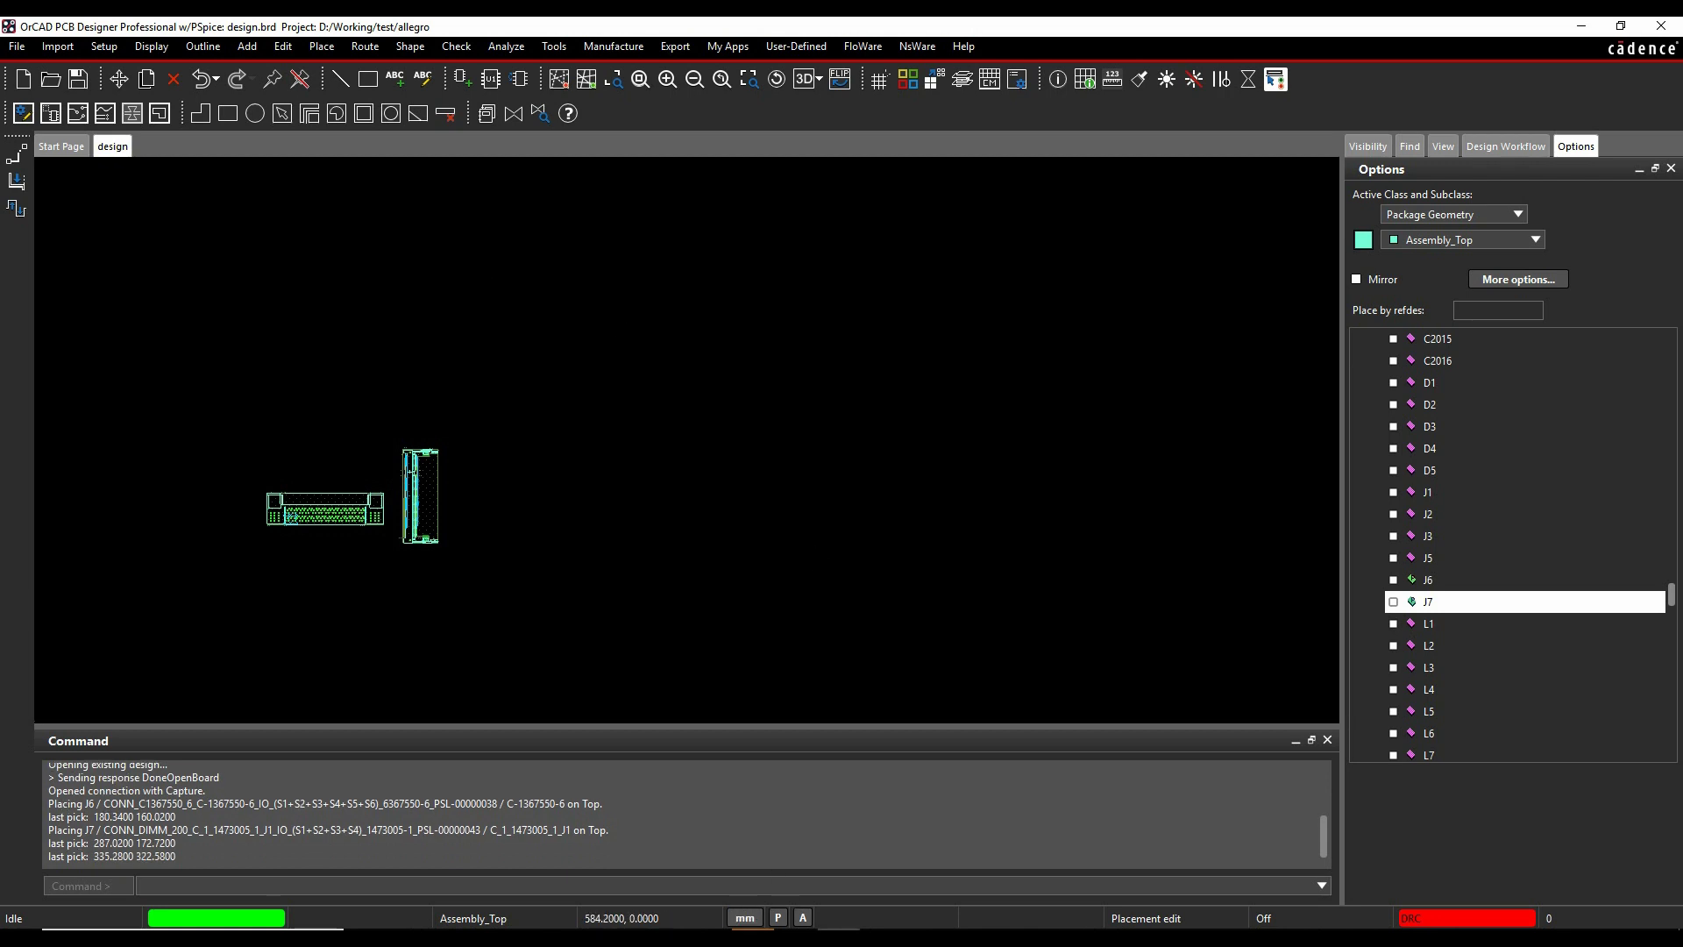
Step: Switch to OrCAD Capture and, on the FPGA SUB SYSTEM page, paste a copy of switch SW2 beside the original
mouse_move(802, 907)
mouse_move(840, 937)
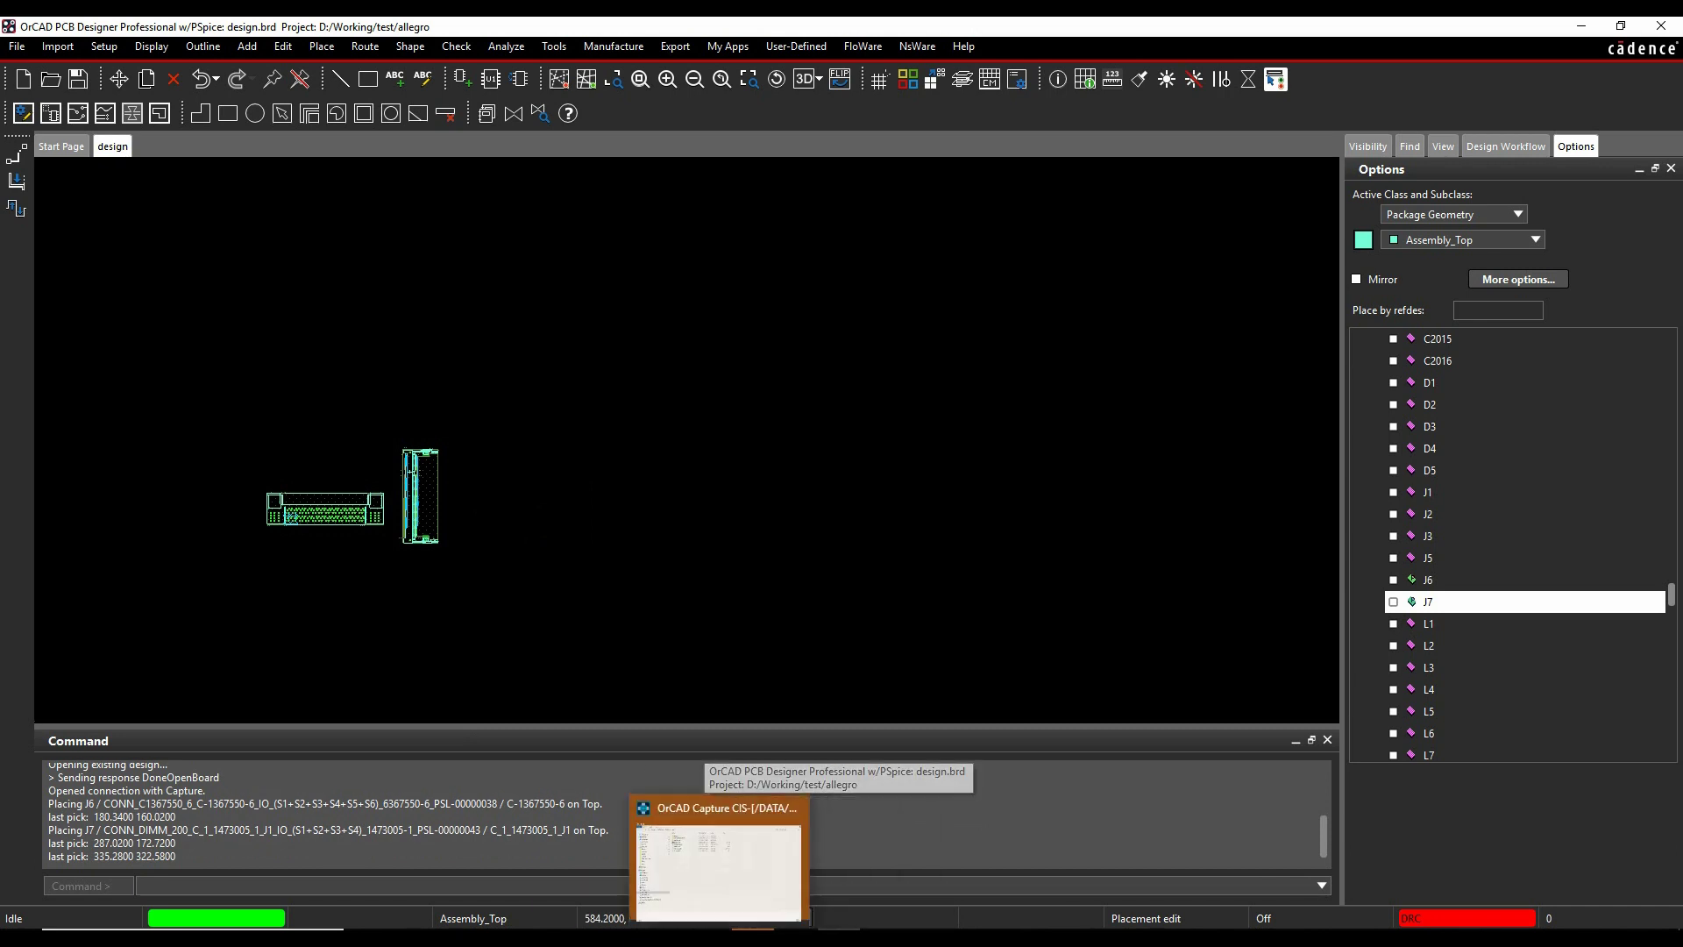
left_click(754, 863)
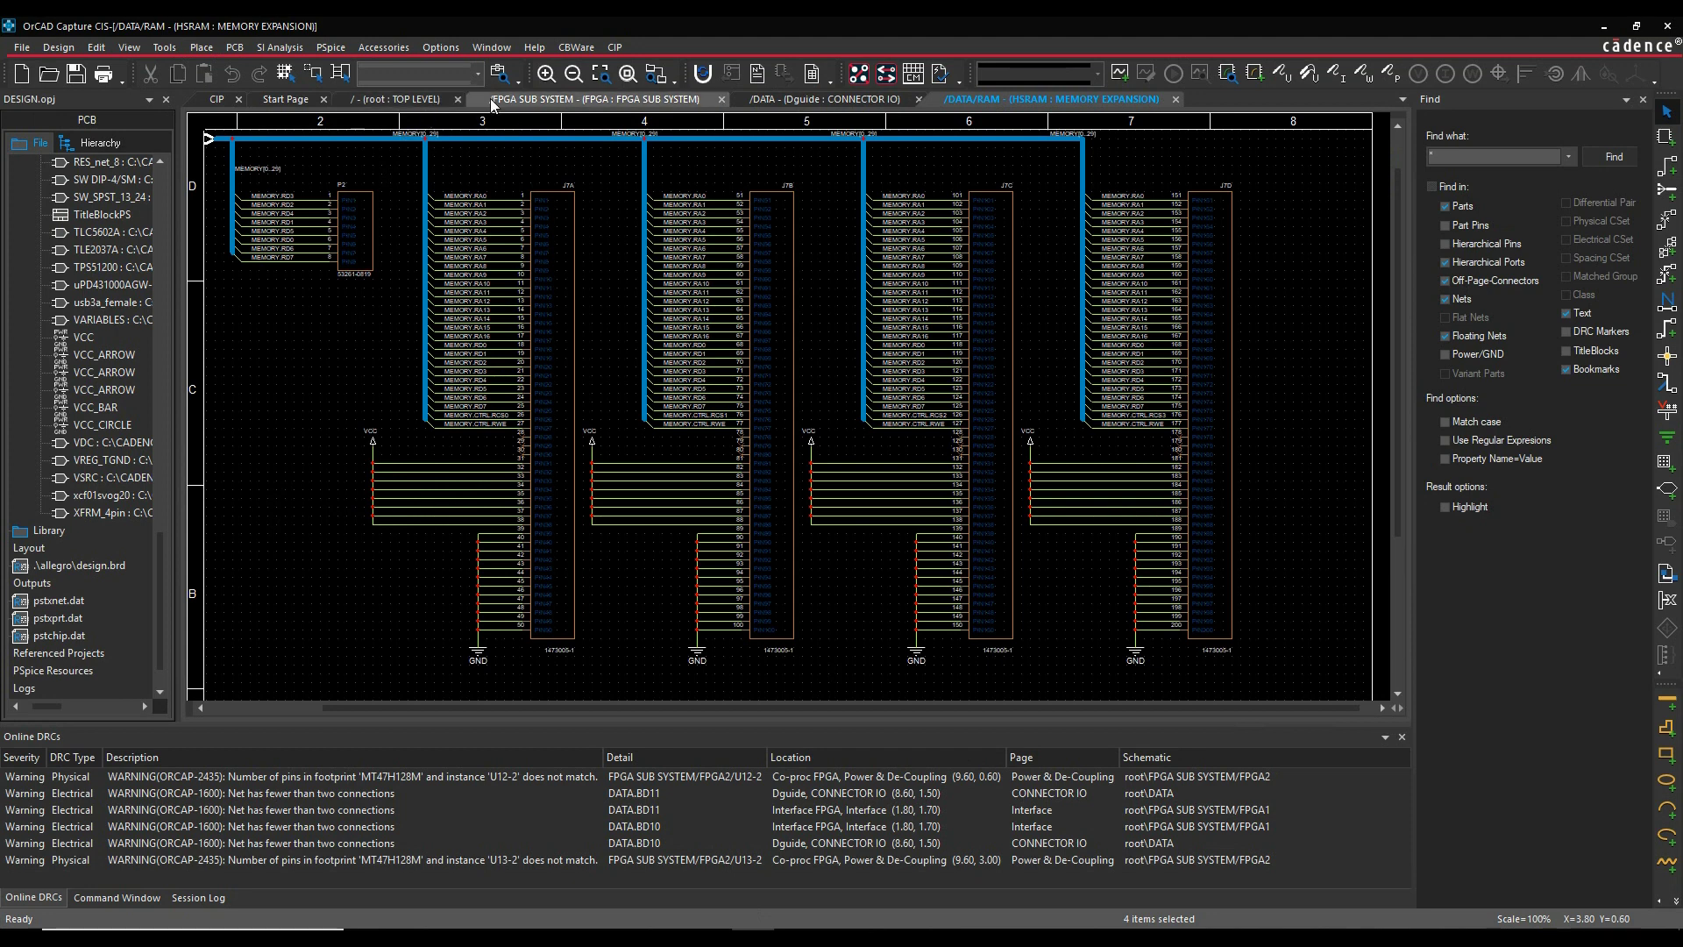
left_click(542, 100)
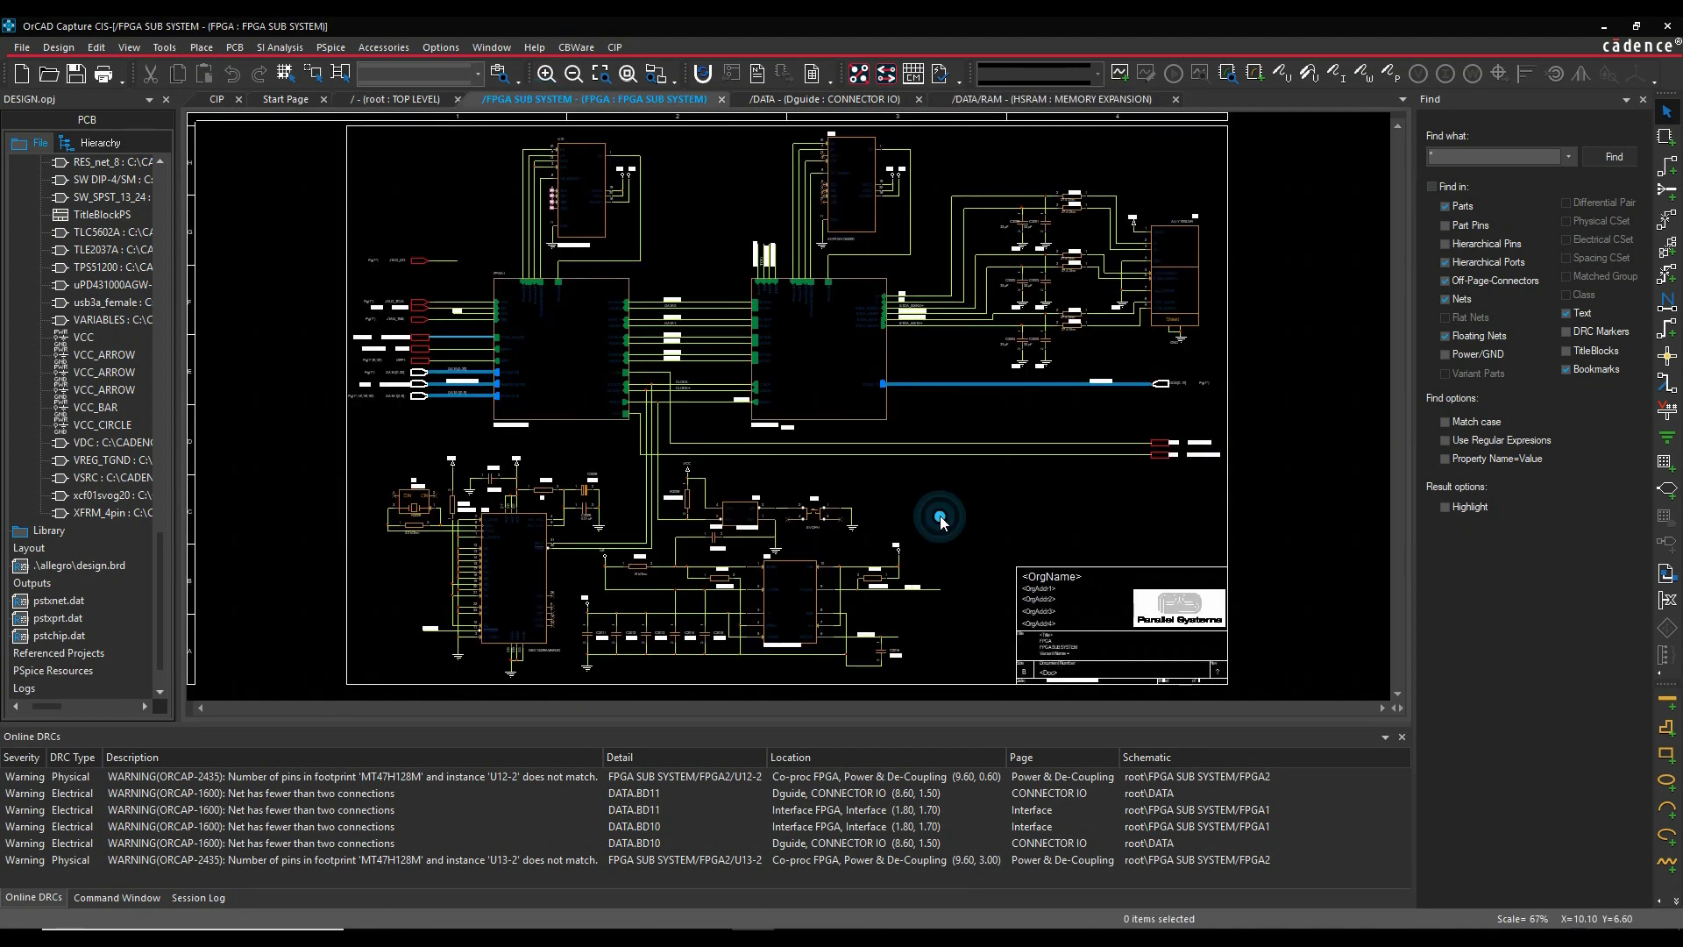
scroll(948, 511, "up", 2, "ctrl")
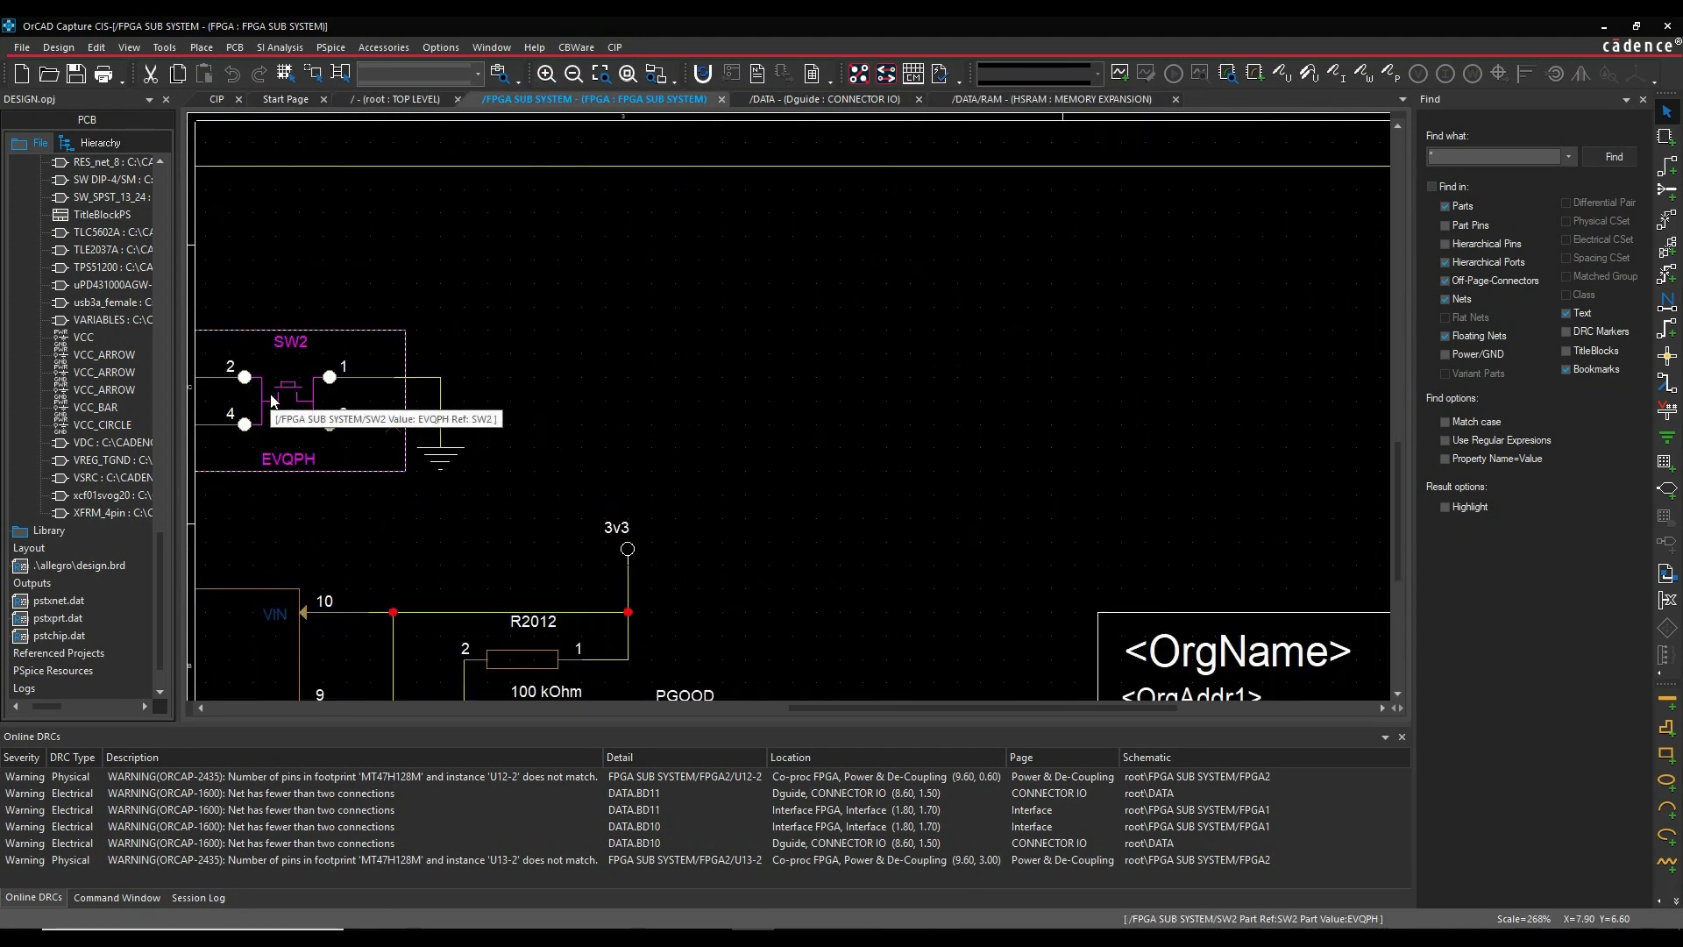
key("ctrl+c")
key("ctrl+v")
left_click(604, 307)
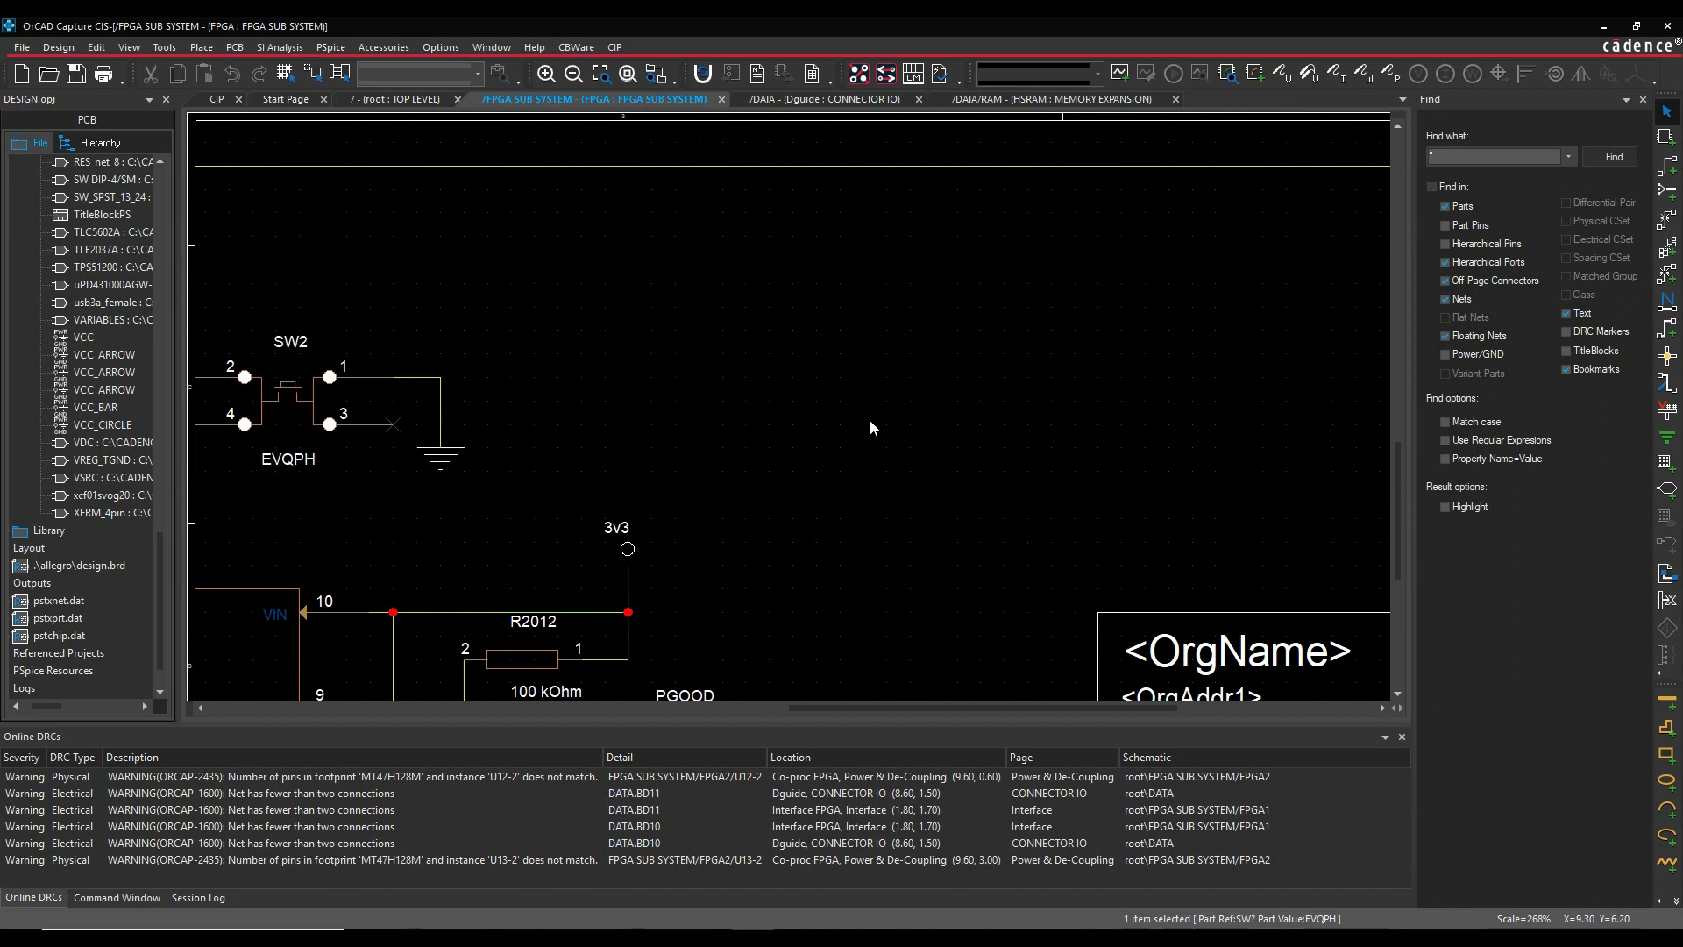
left_click(927, 473)
Step: Set the copied switch's part reference to SW20
left_click(717, 321)
double_click(718, 322)
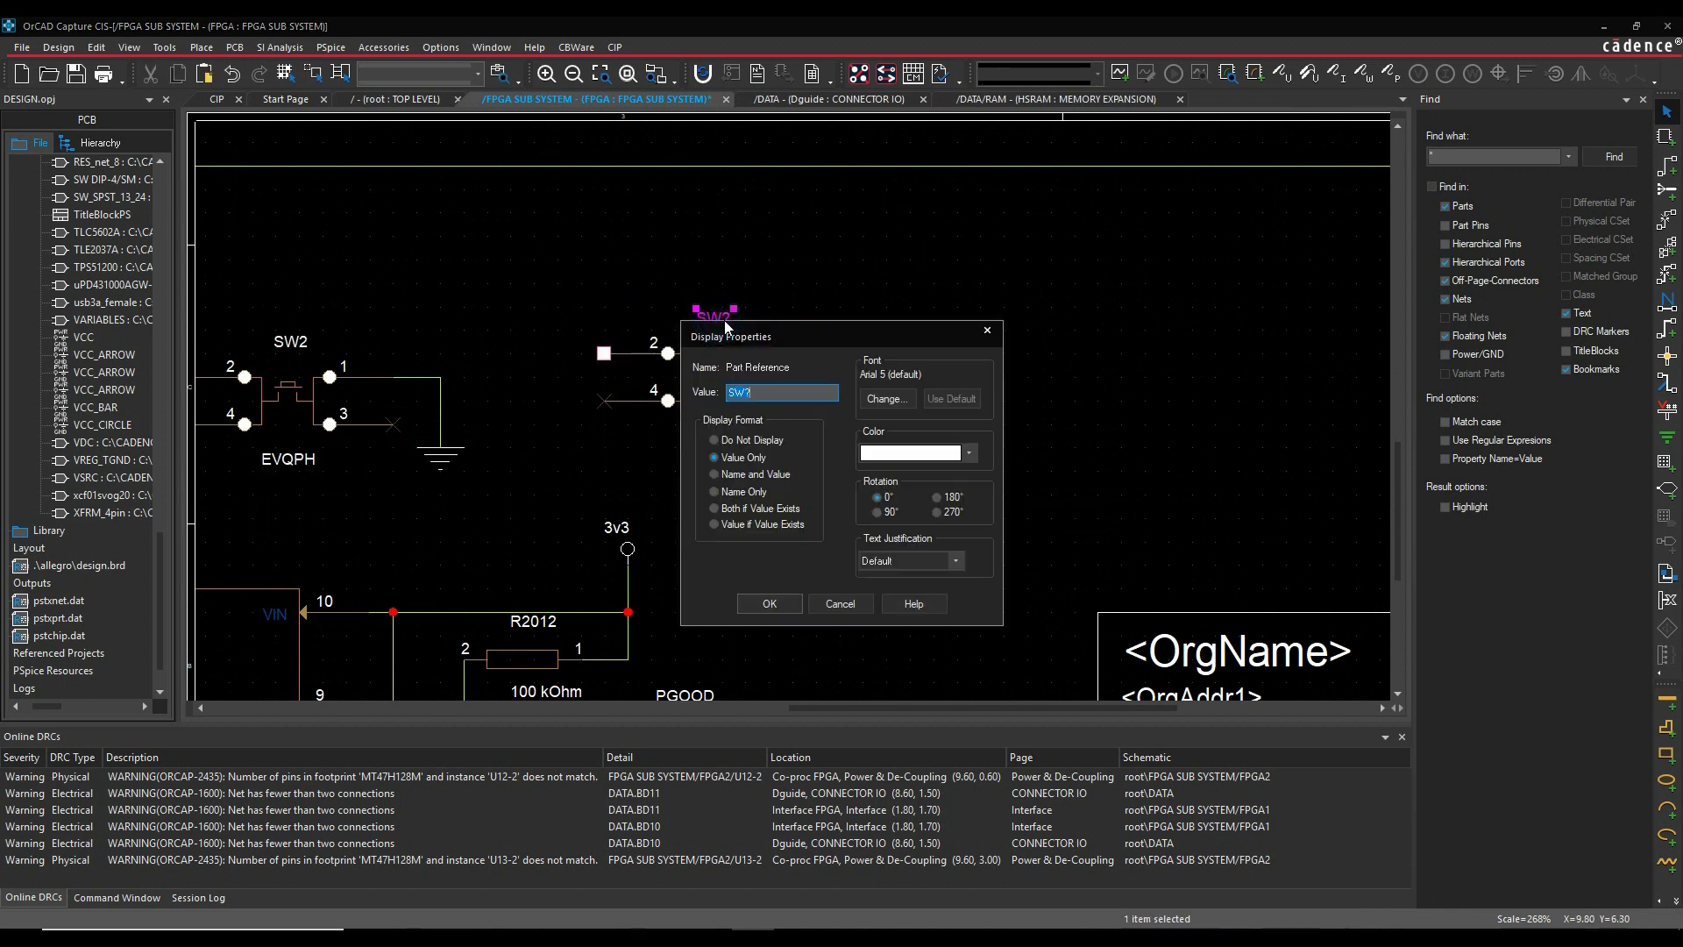
left_click(785, 392)
key("BackSpace")
type("20")
key("Return")
left_click(839, 482)
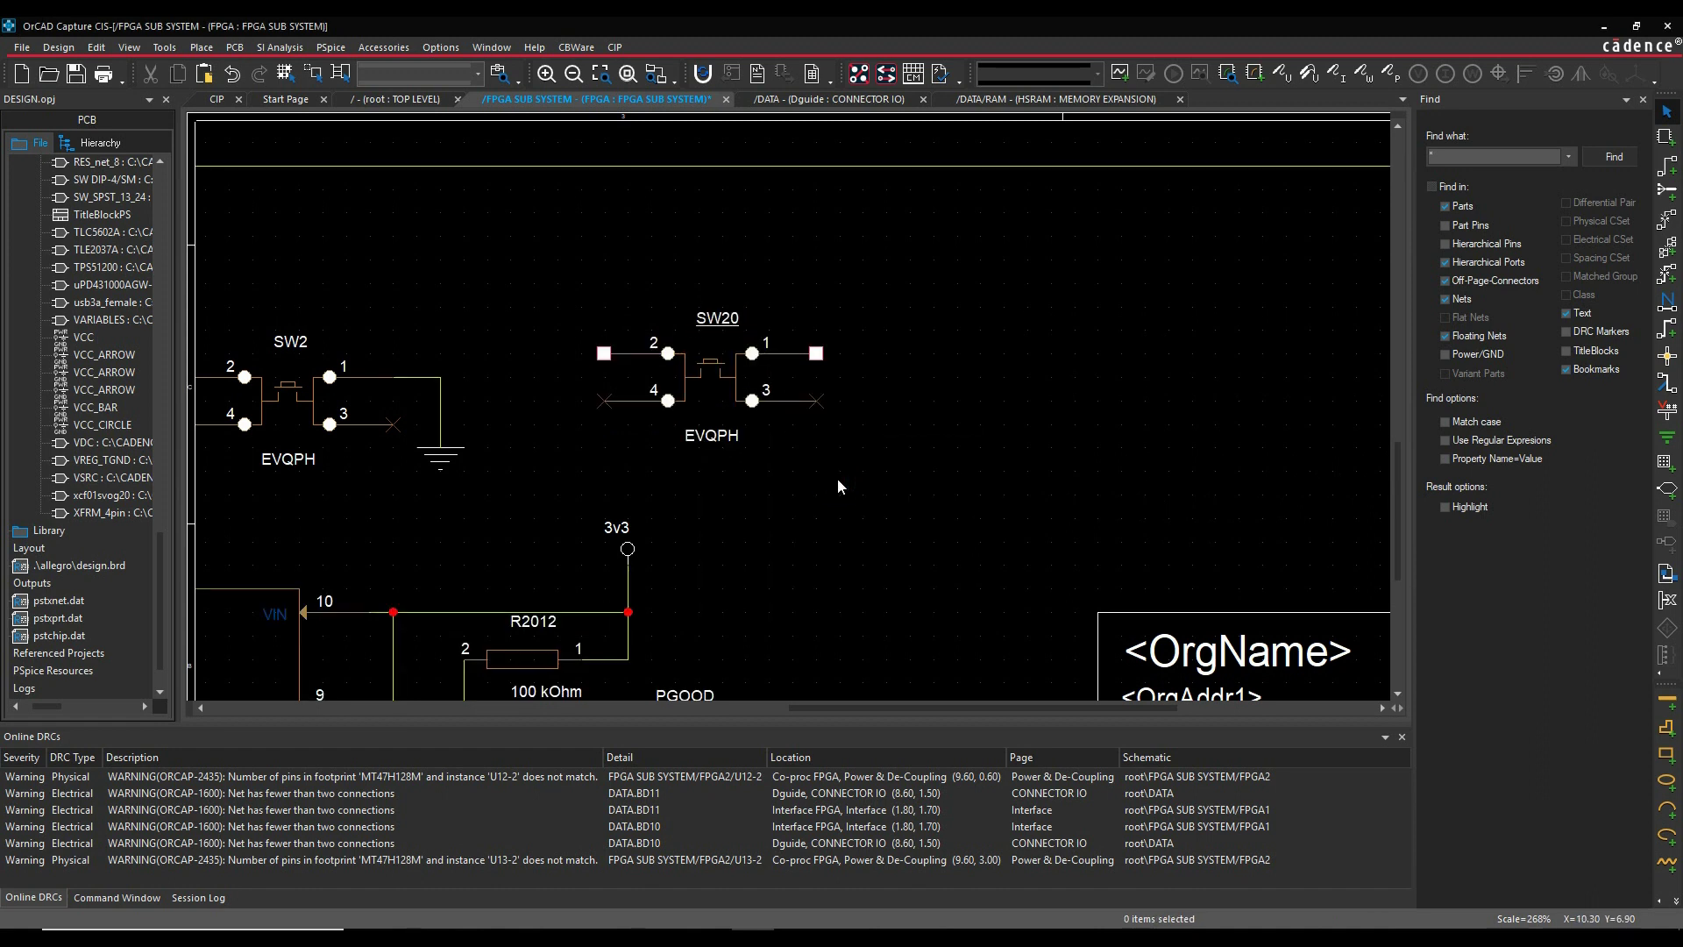
Step: Run Design Sync to push the added SW20 component into the design.brd layout, and switch to OrCAD PCB Designer
left_click(886, 75)
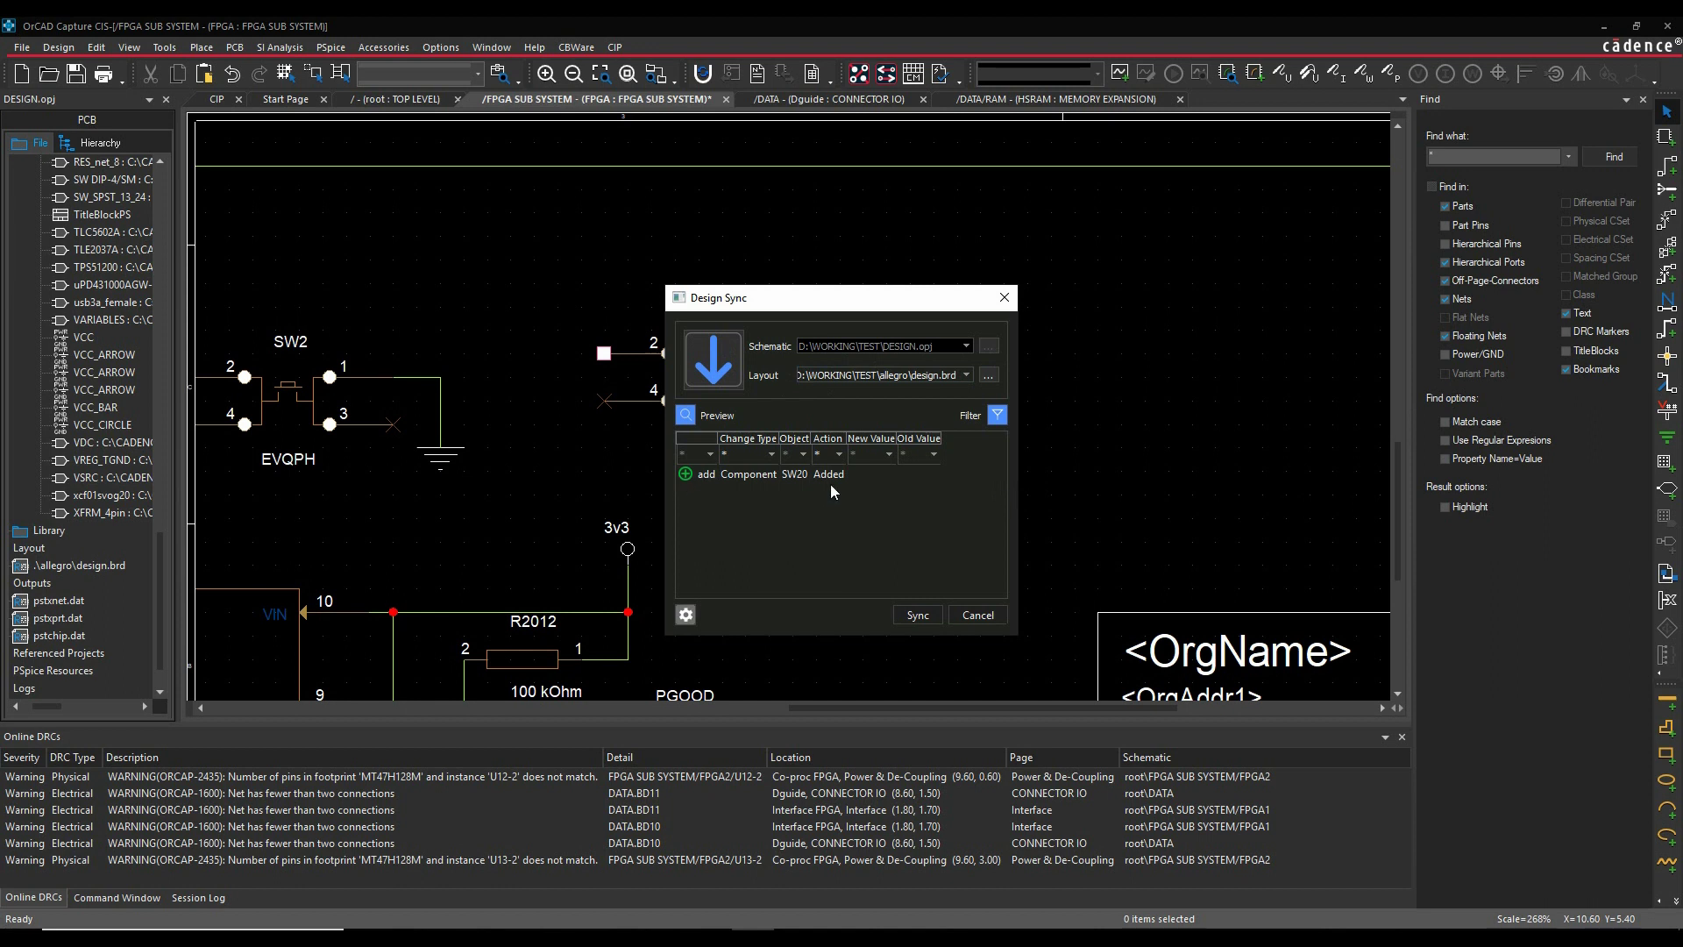
left_click(927, 620)
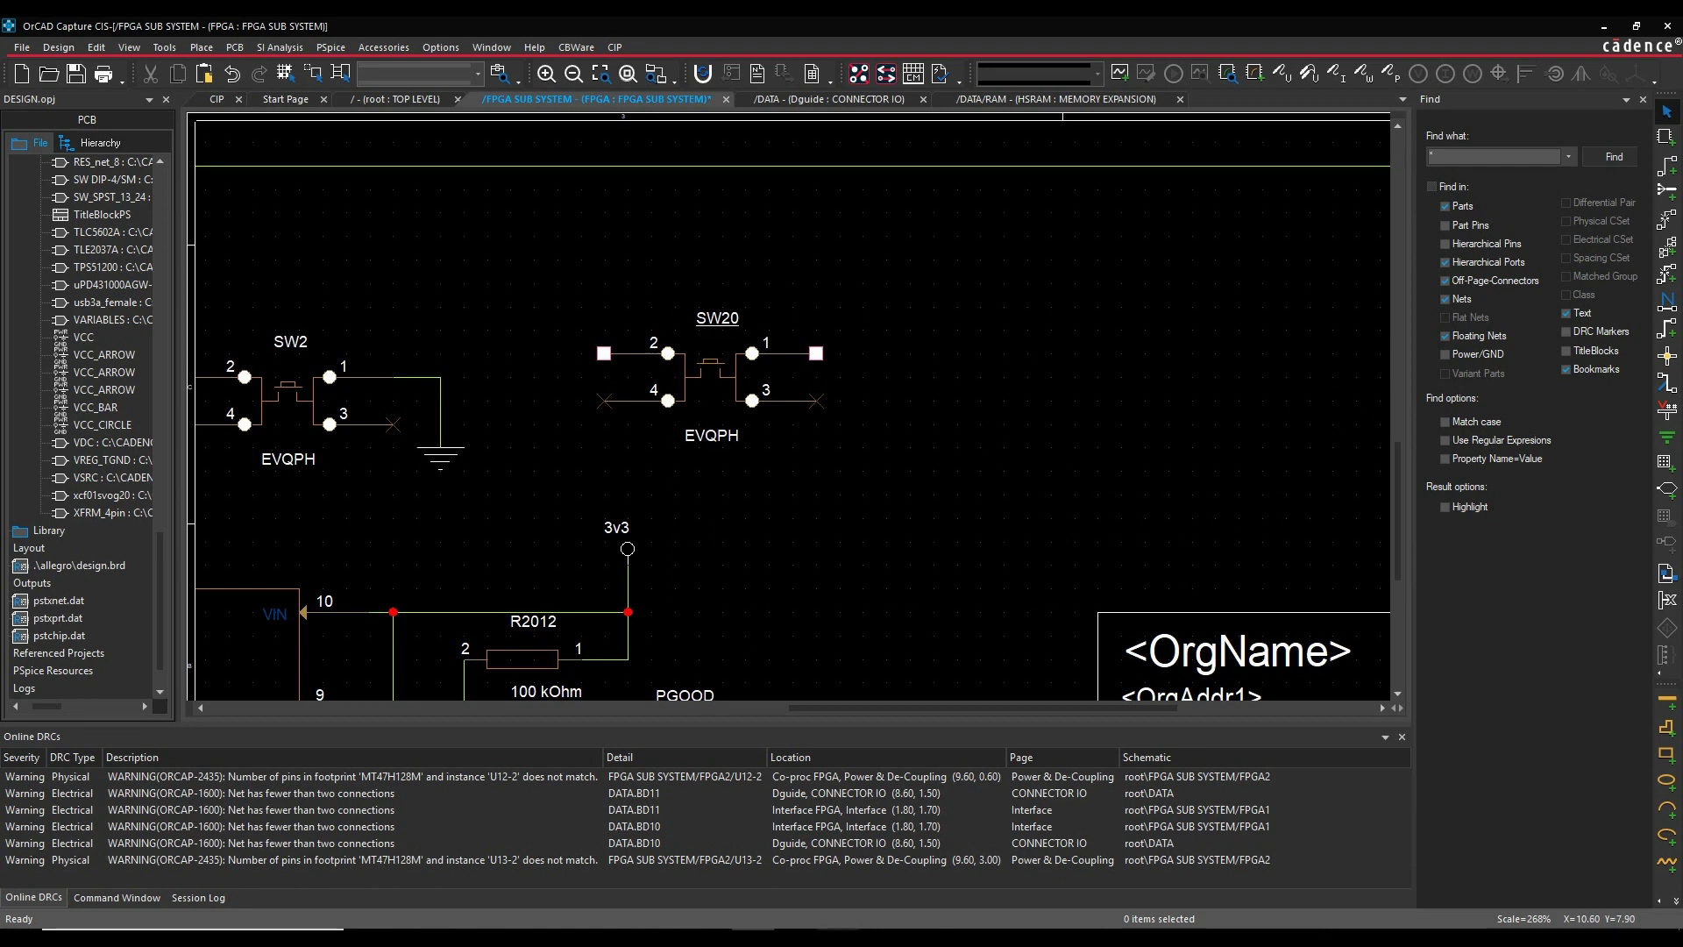
left_click(842, 873)
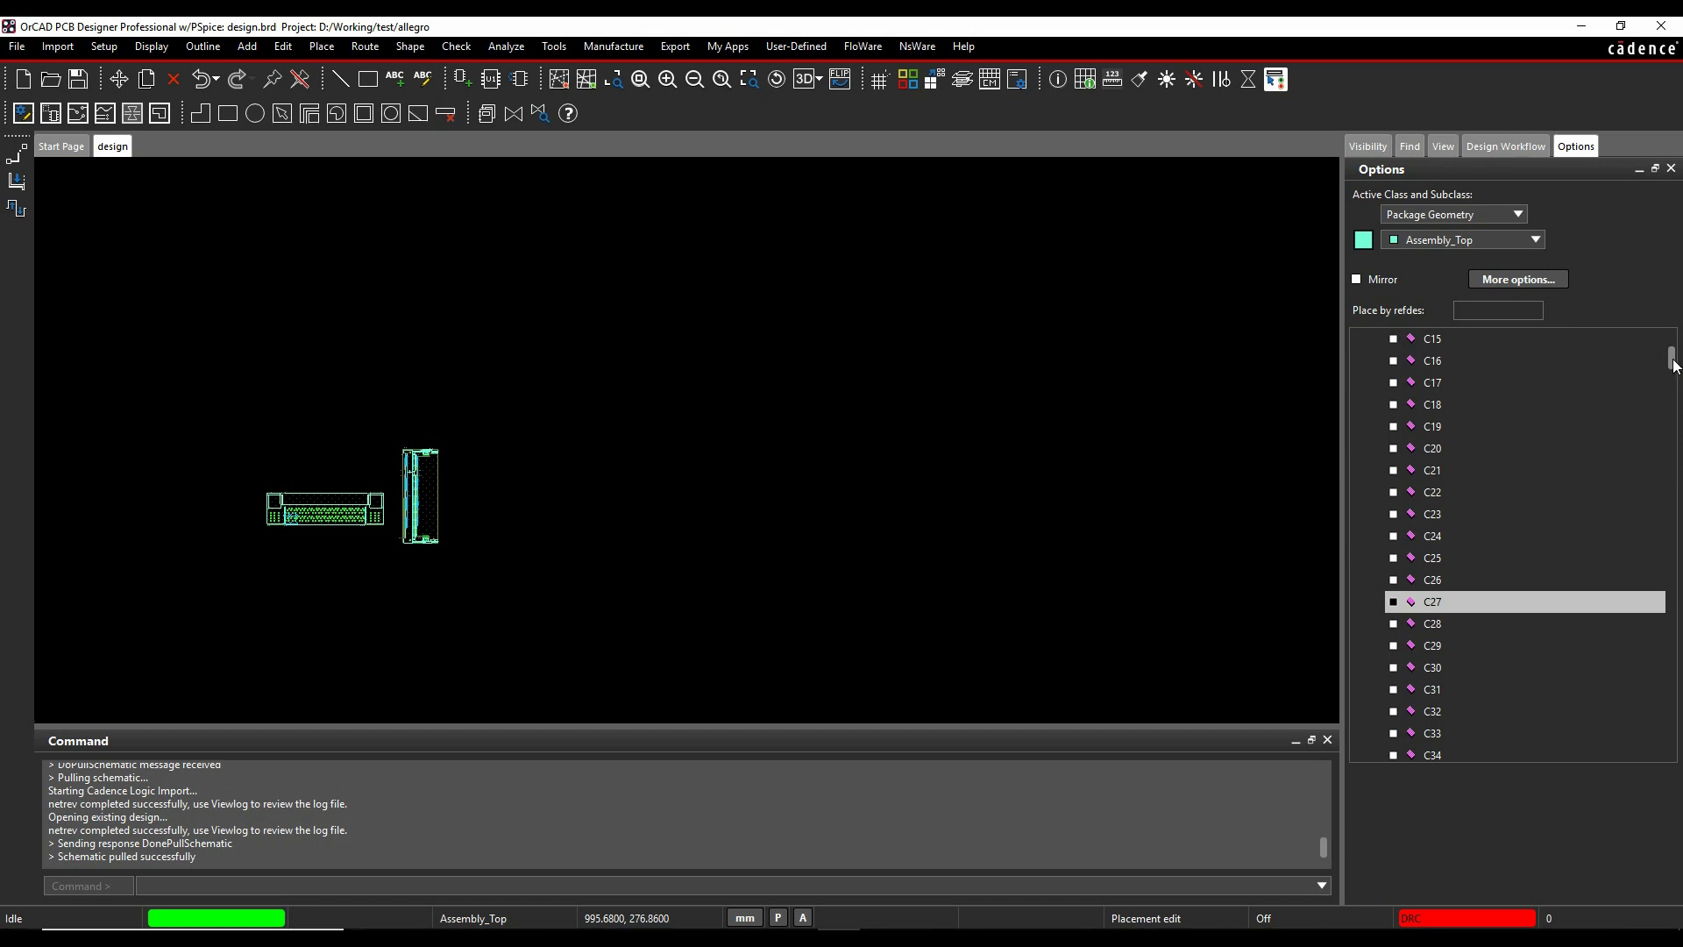
Step: Place SW20 just above connector J6, at about (236, 193) mm, and inspect its footprint up close
left_click_drag(1672, 357, 1672, 706)
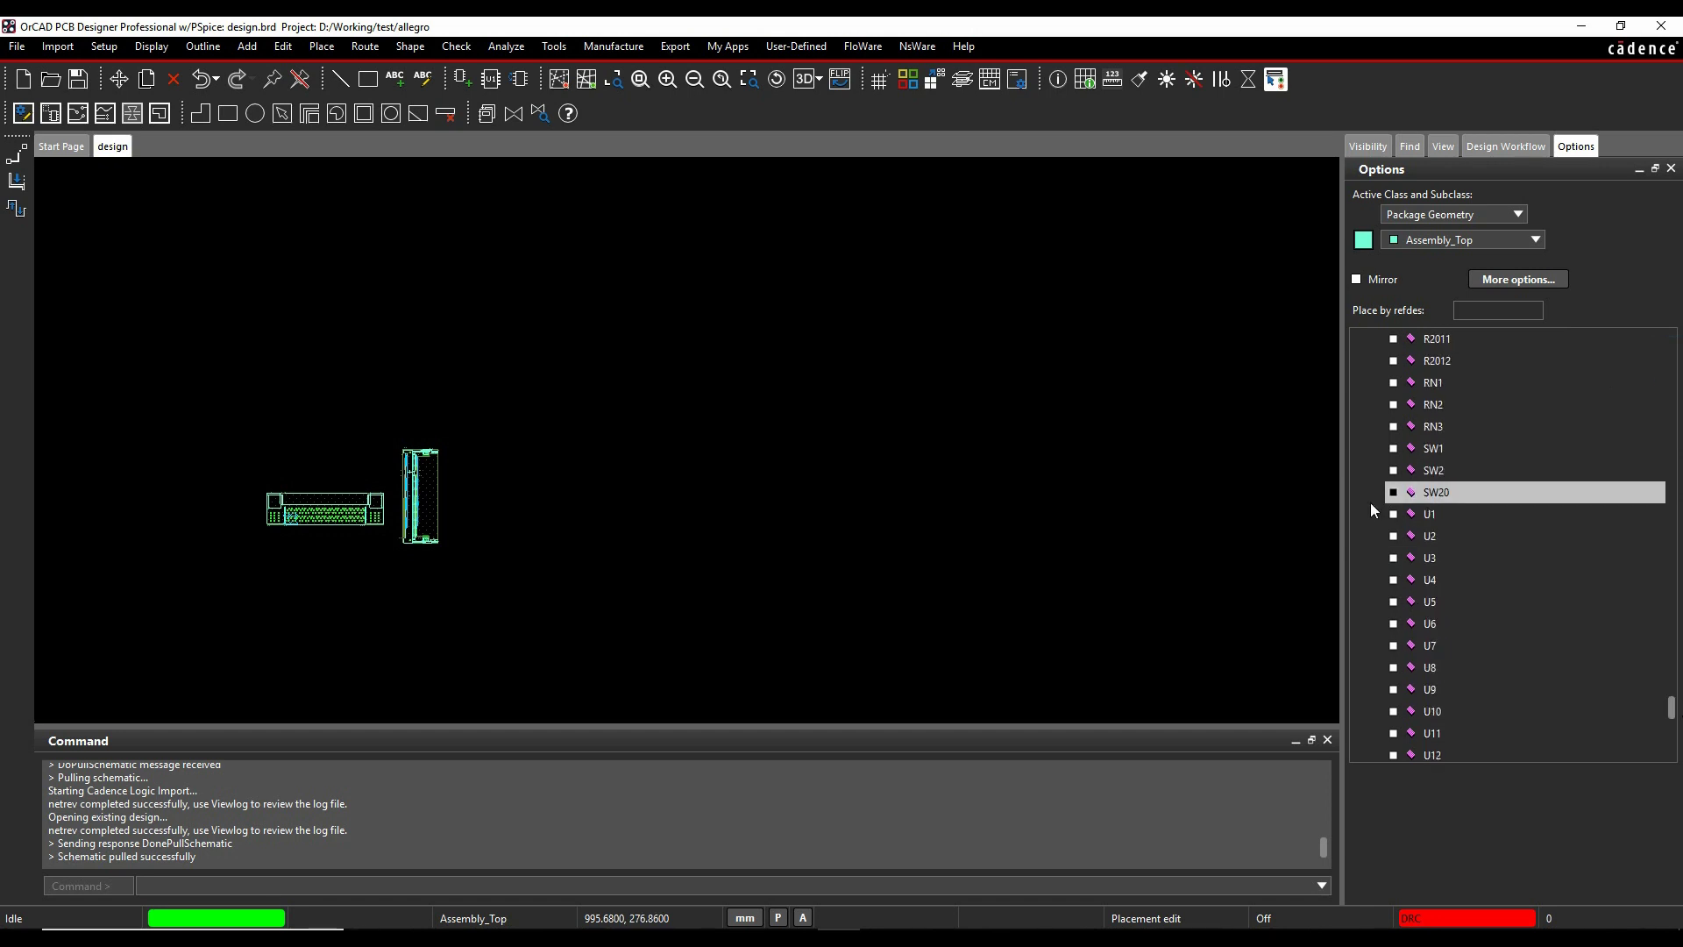
left_click(1395, 494)
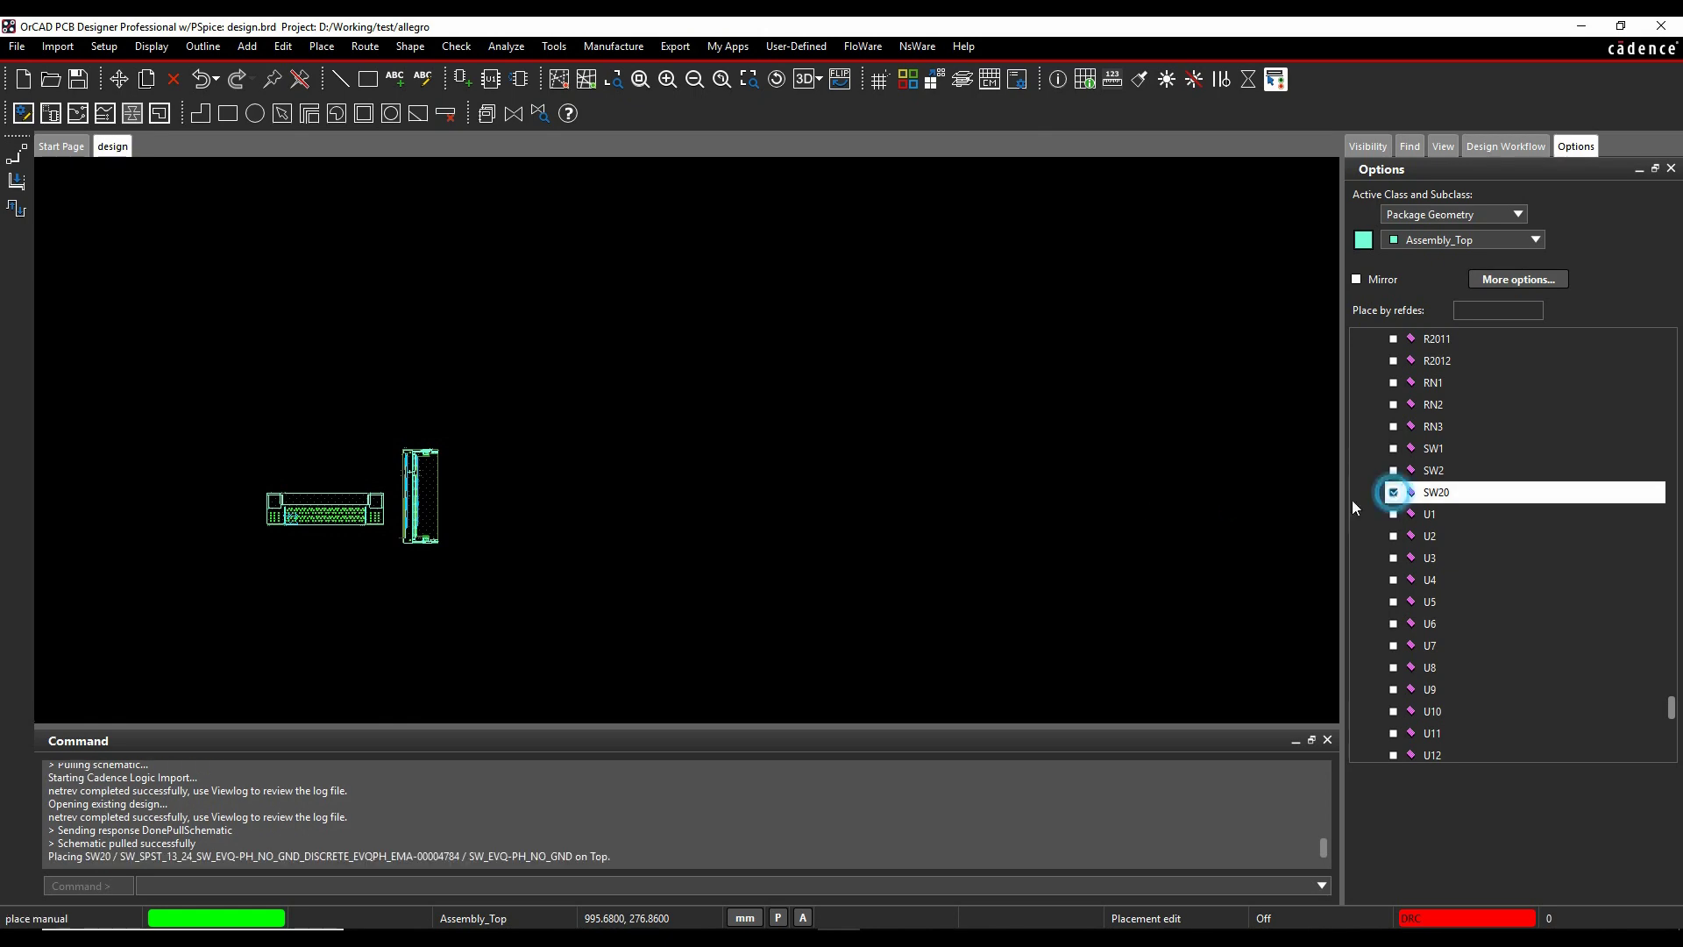
left_click(343, 469)
scroll(342, 364, "up", 8)
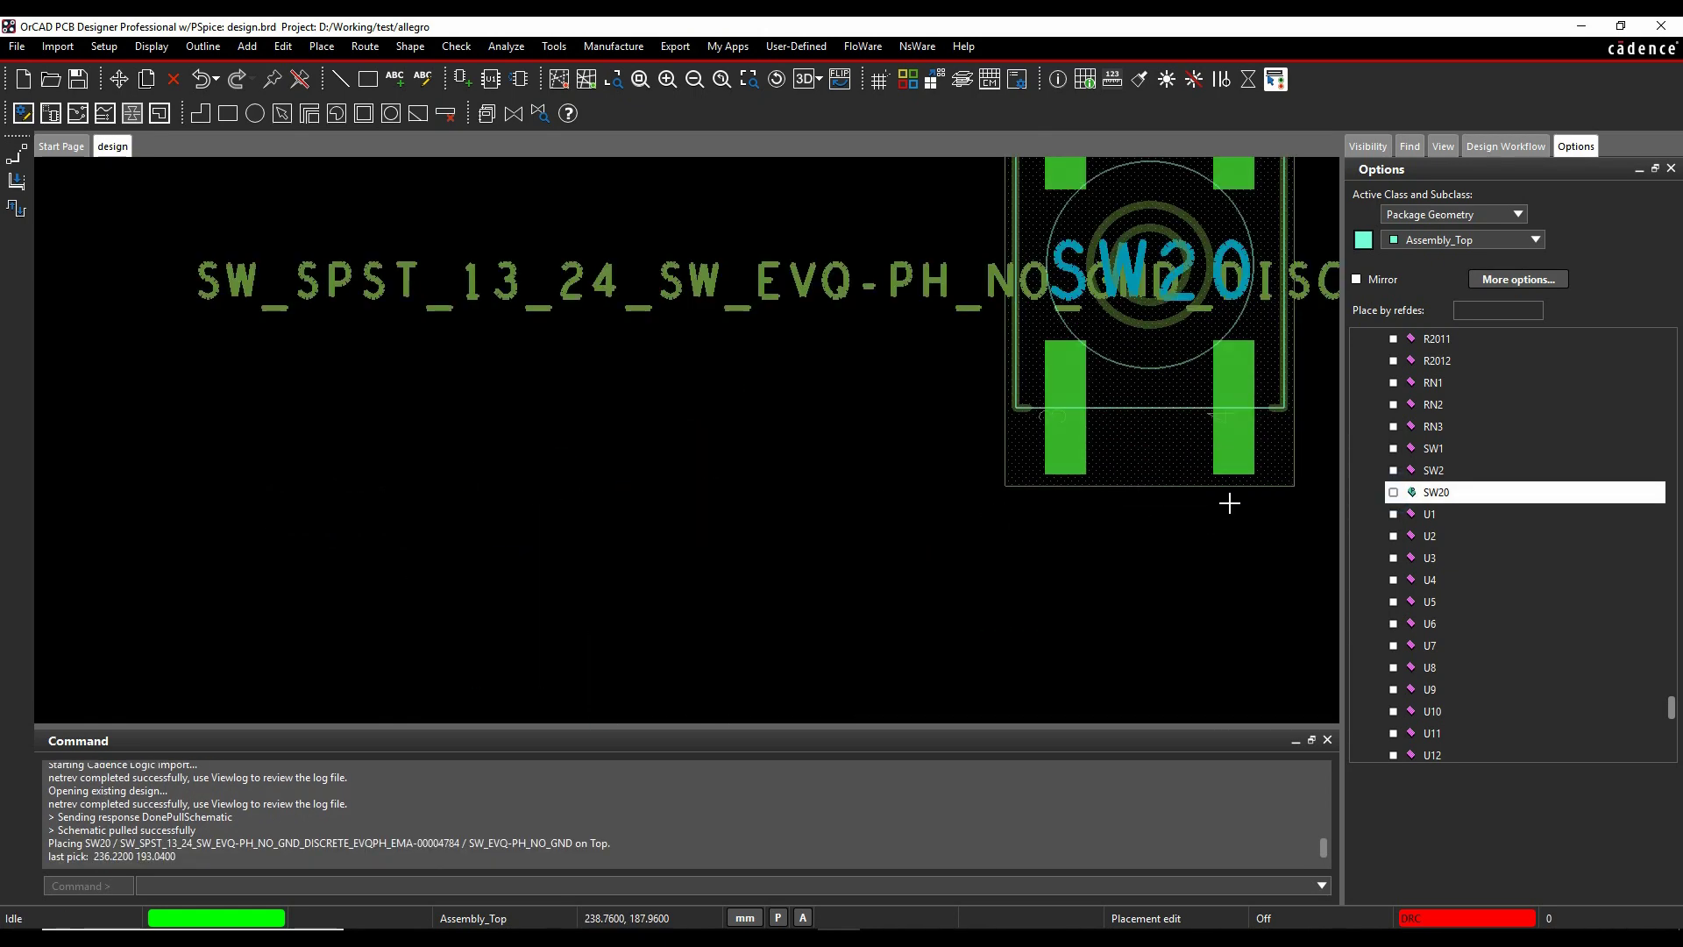
scroll(956, 647, "down", 4)
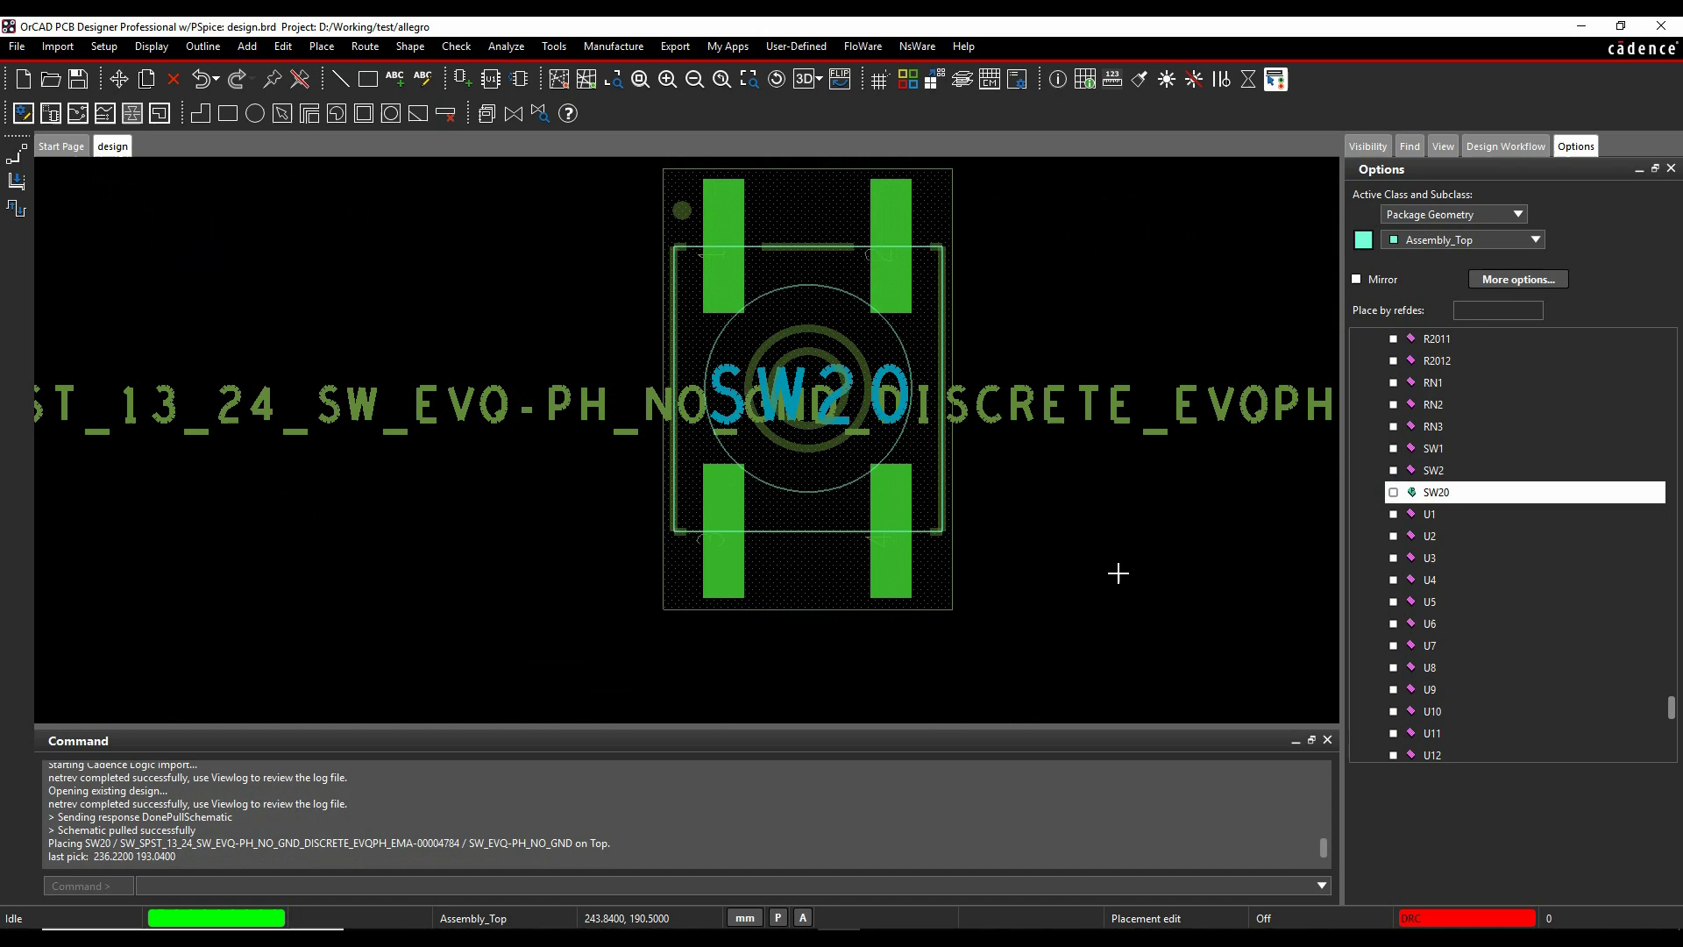
Step: Edit the SW20 reference designator text on the footprint to SW200 and finish the text edit
scroll(1088, 579, "up", 2)
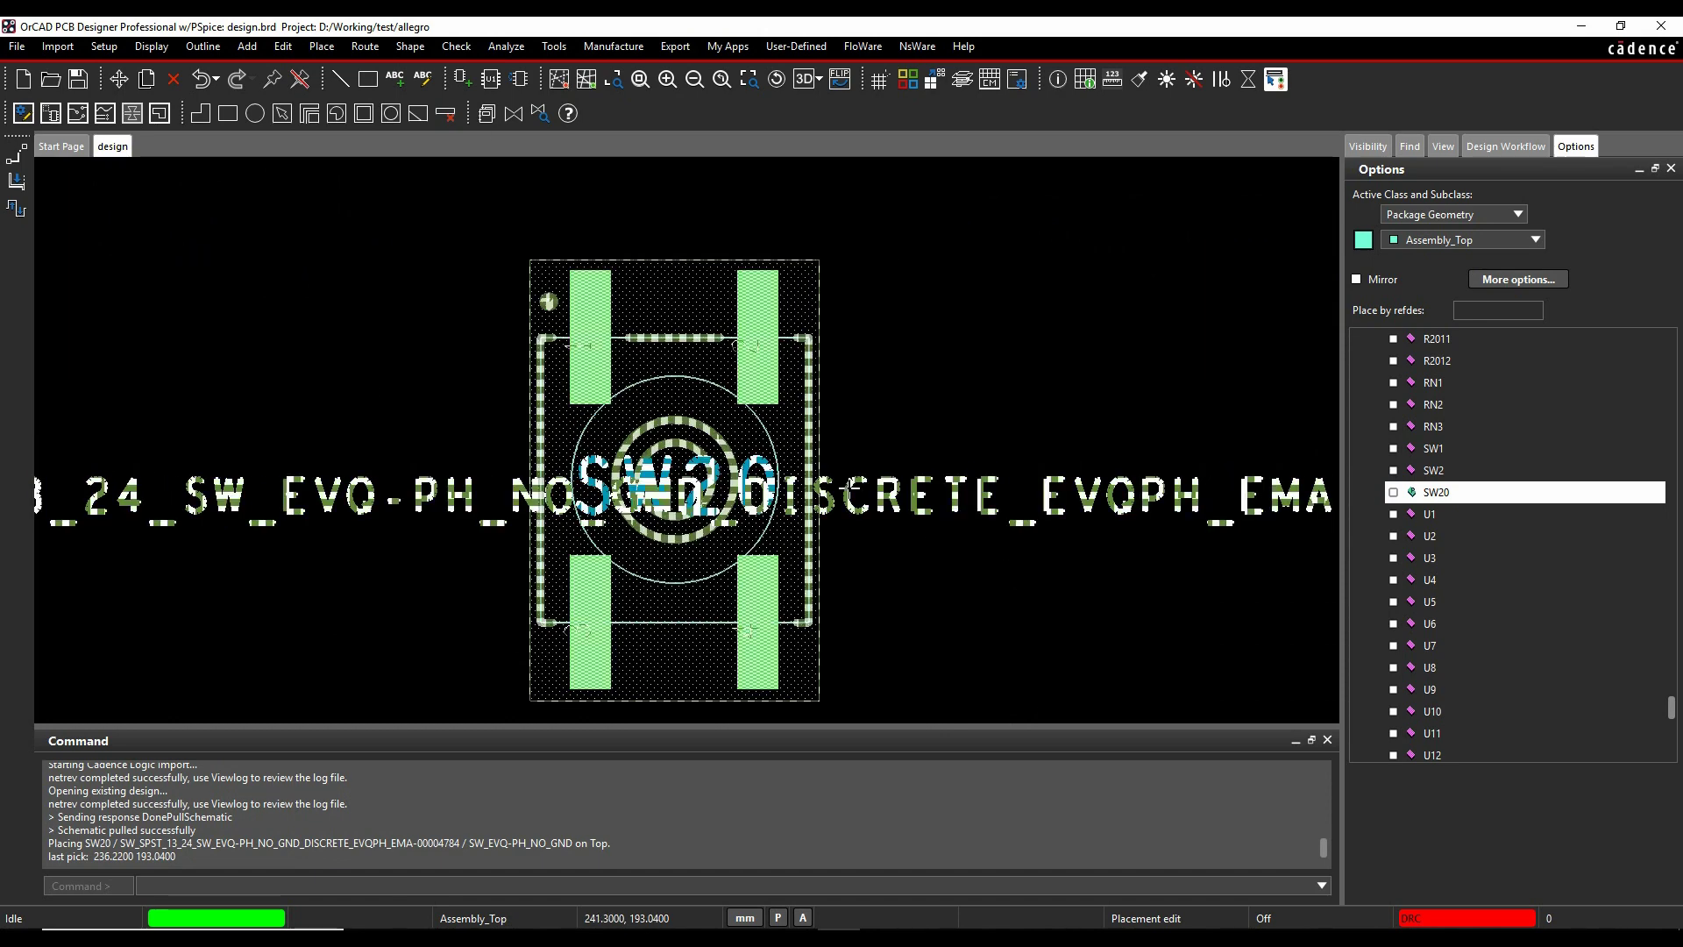
left_click(282, 46)
left_click(357, 302)
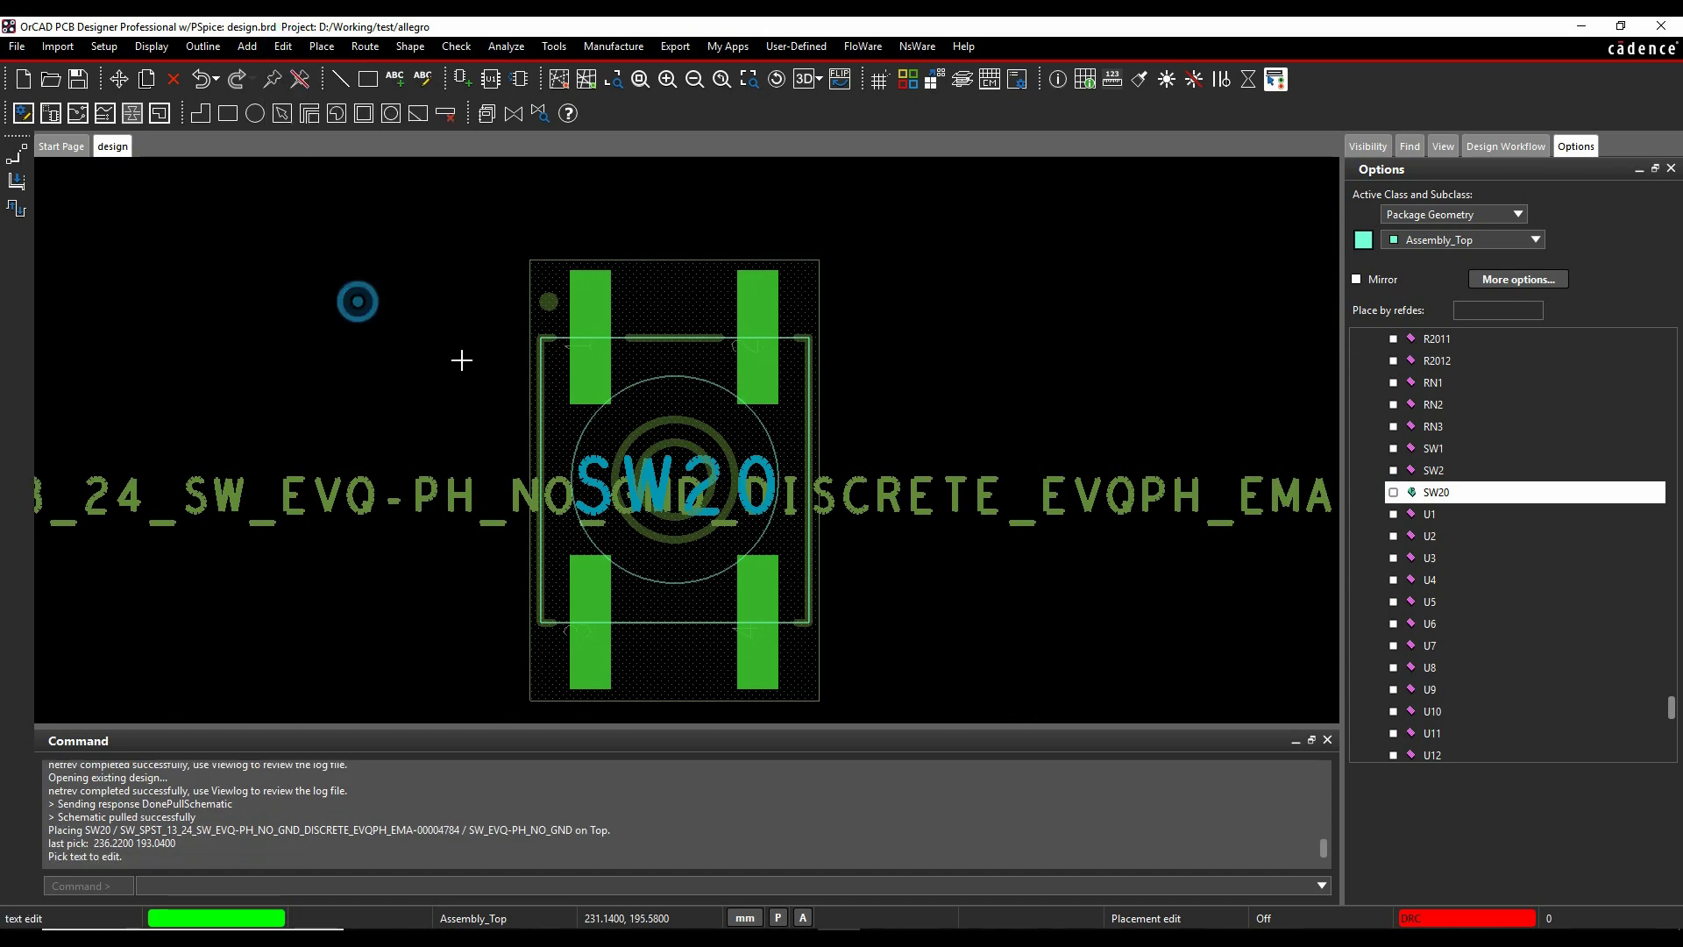
left_click(690, 480)
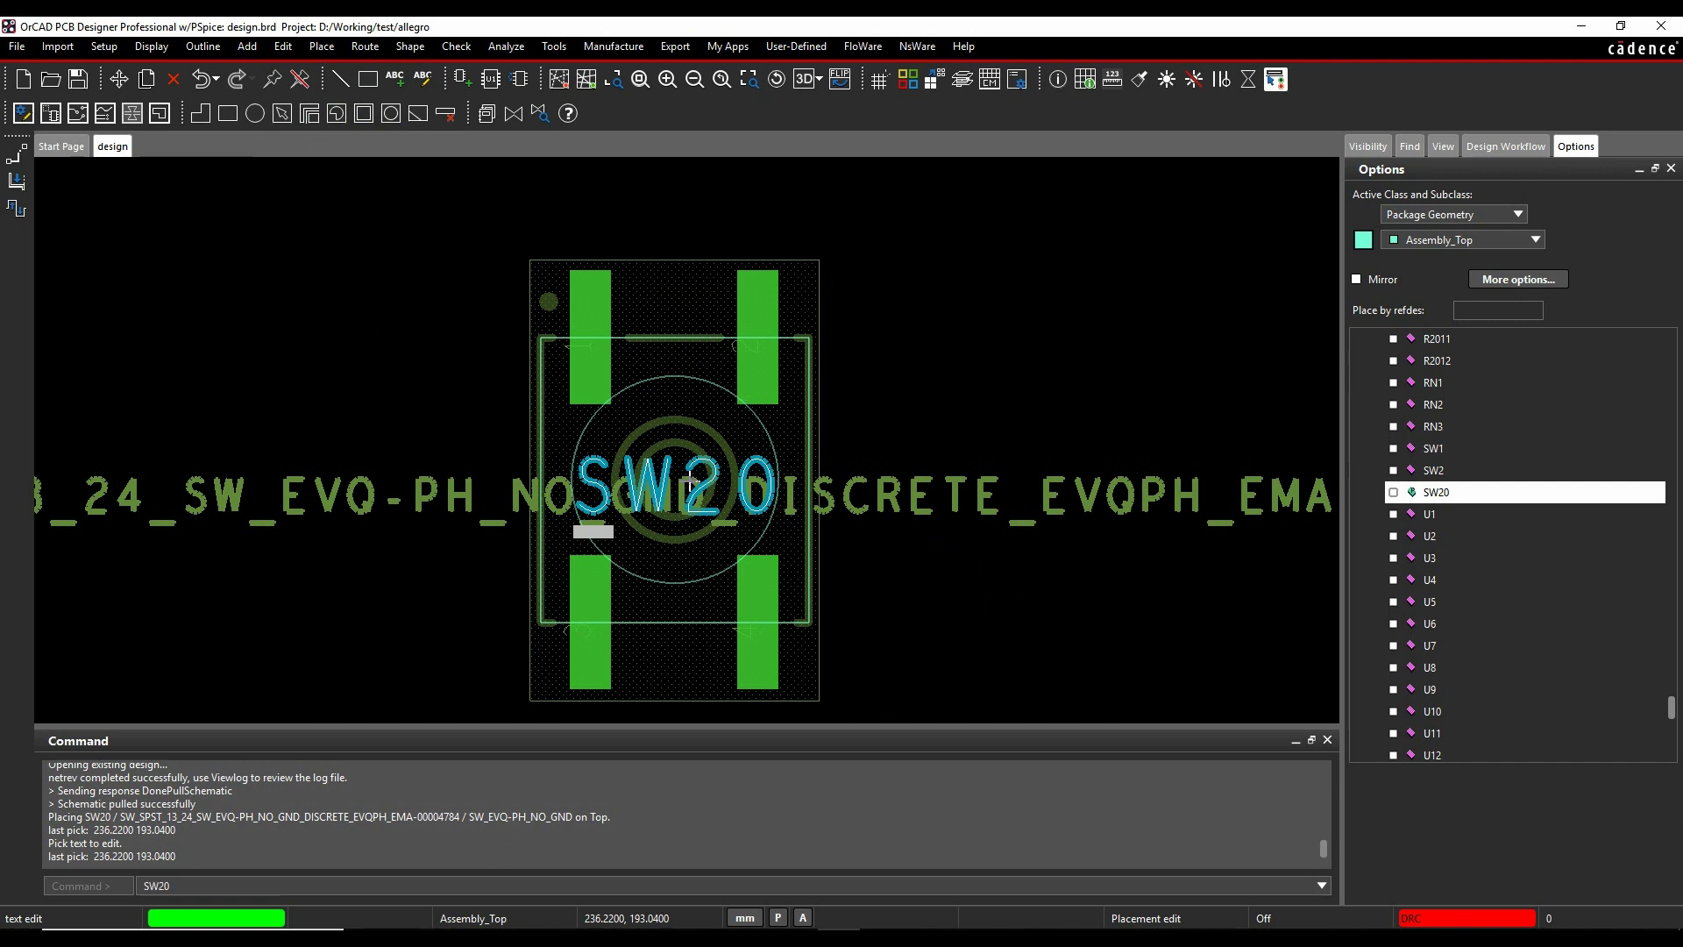
key("Right")
key("Right")
key("Right")
type("0")
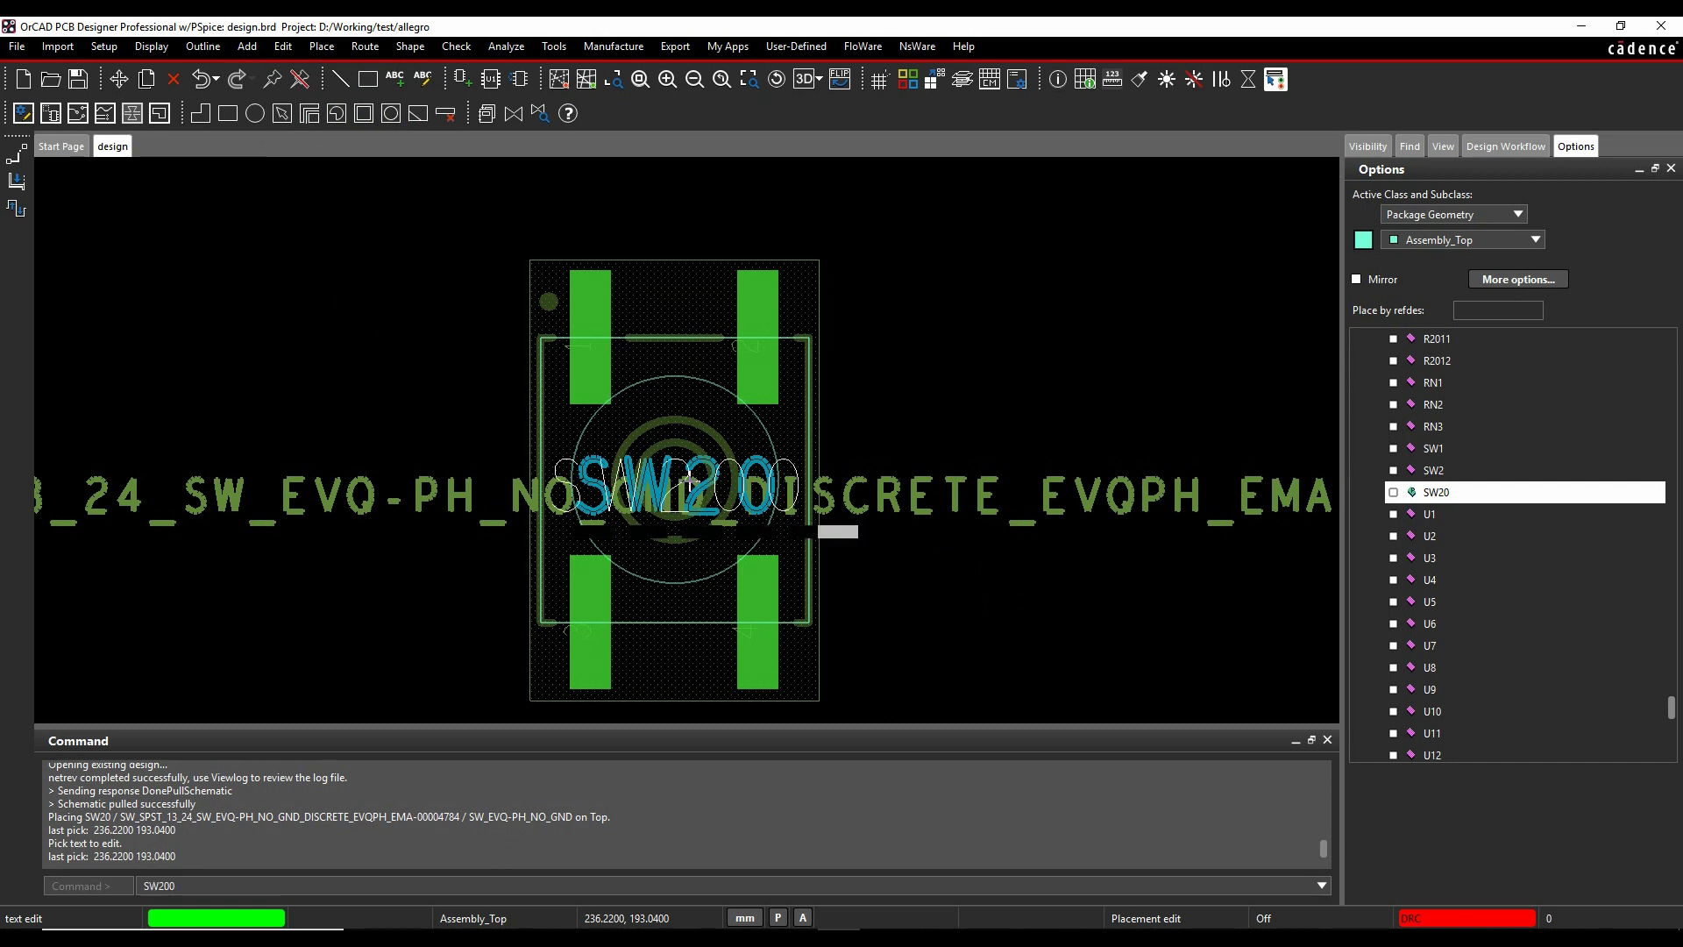
key("Return")
right_click(909, 399)
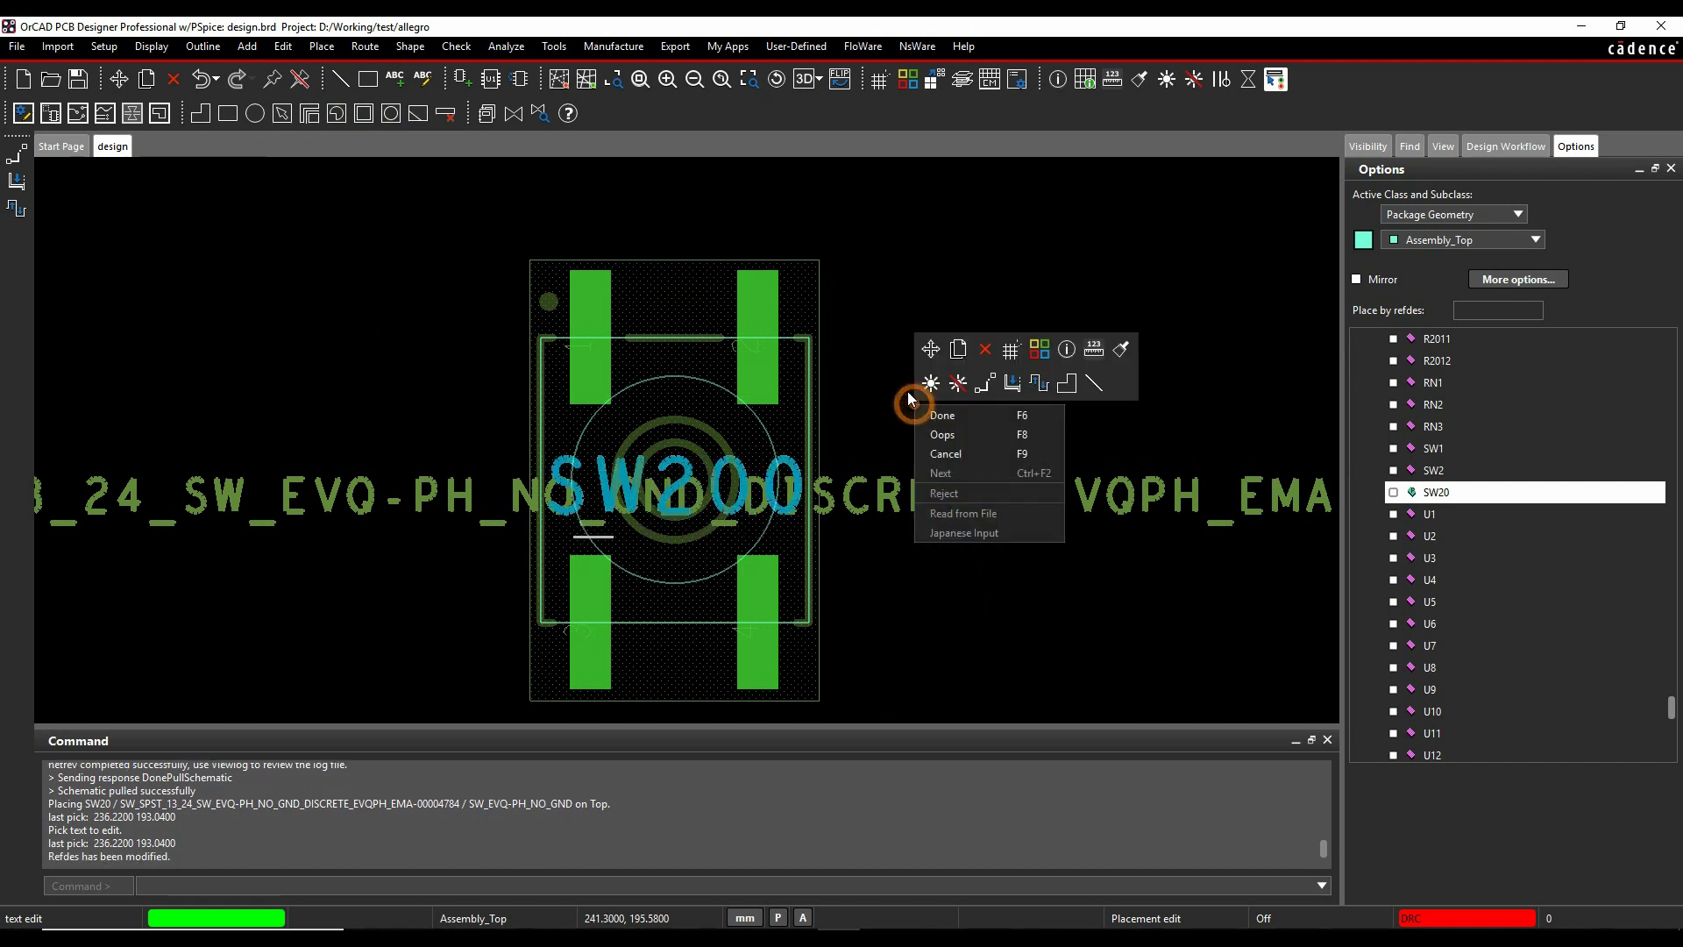
left_click(860, 288)
right_click(875, 308)
key("F6")
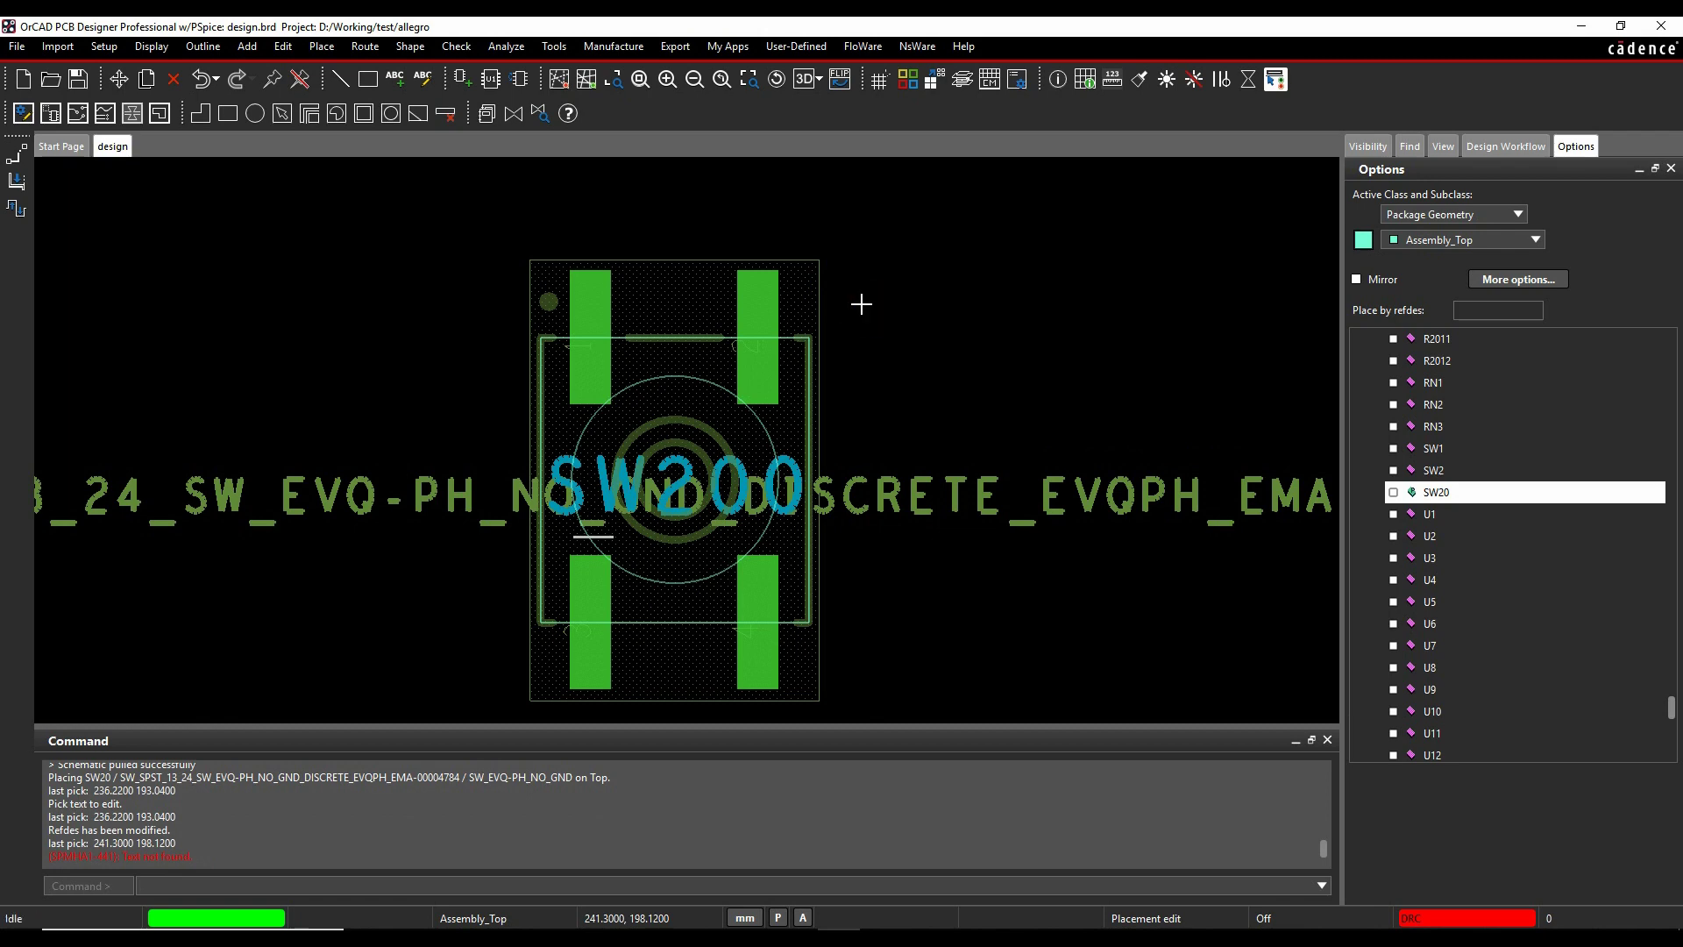
Step: Switch to OrCAD Capture and run Design Sync from layout to schematic to back-annotate the reference designator change to SW200
mouse_move(753, 937)
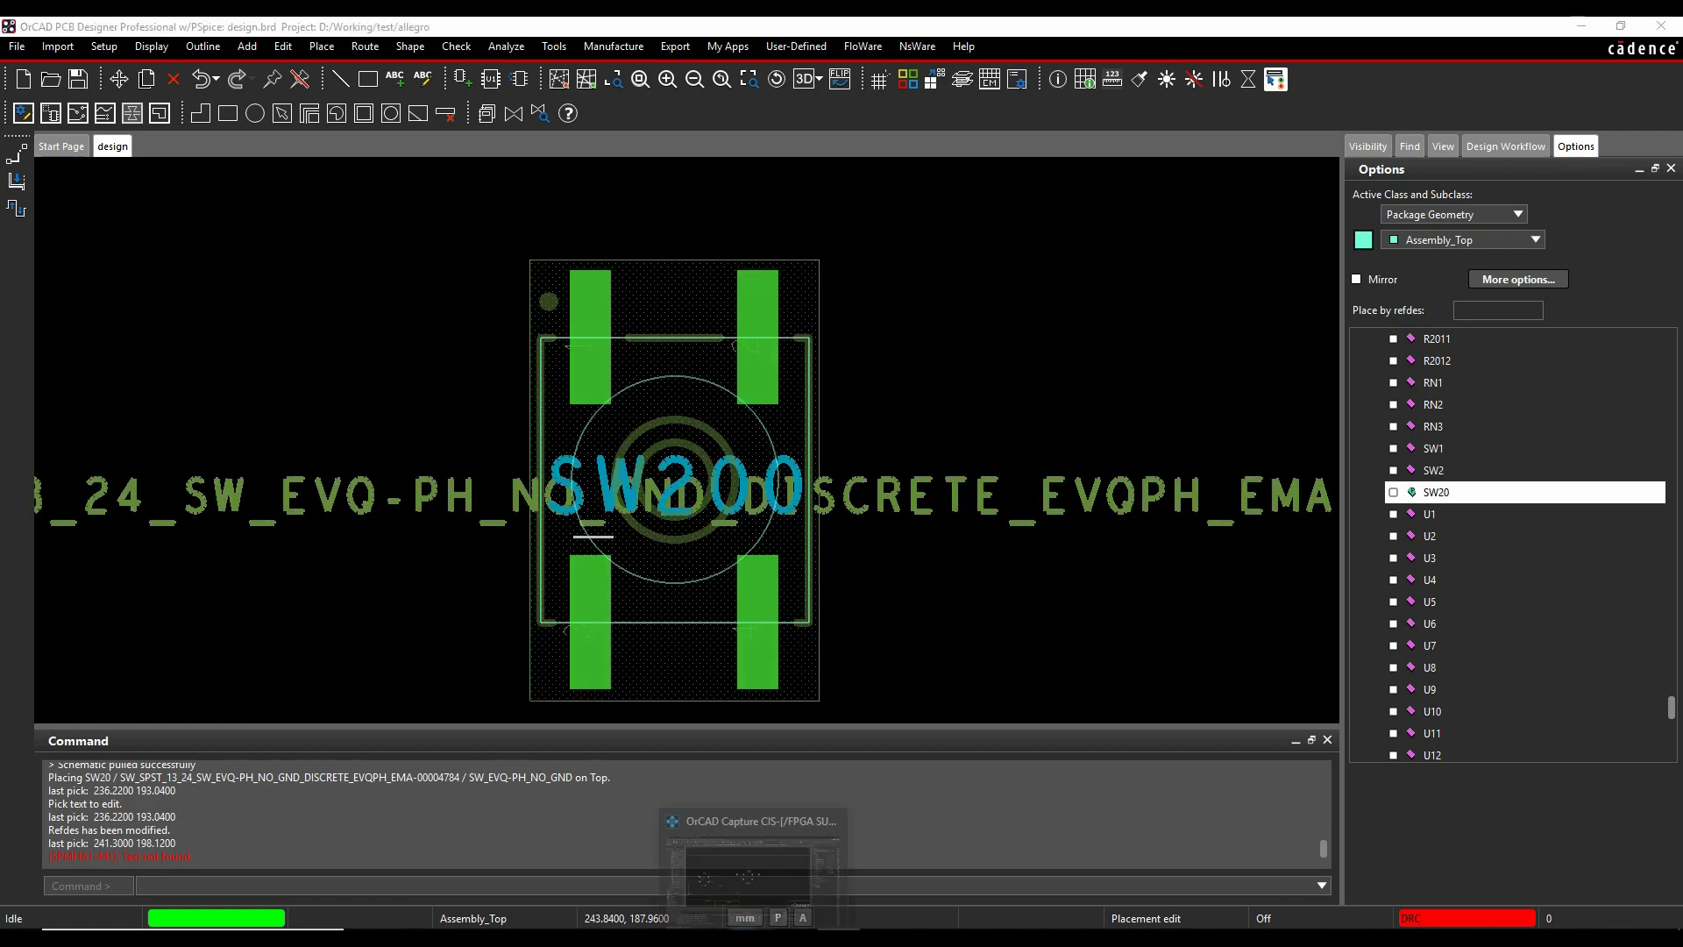
left_click(754, 864)
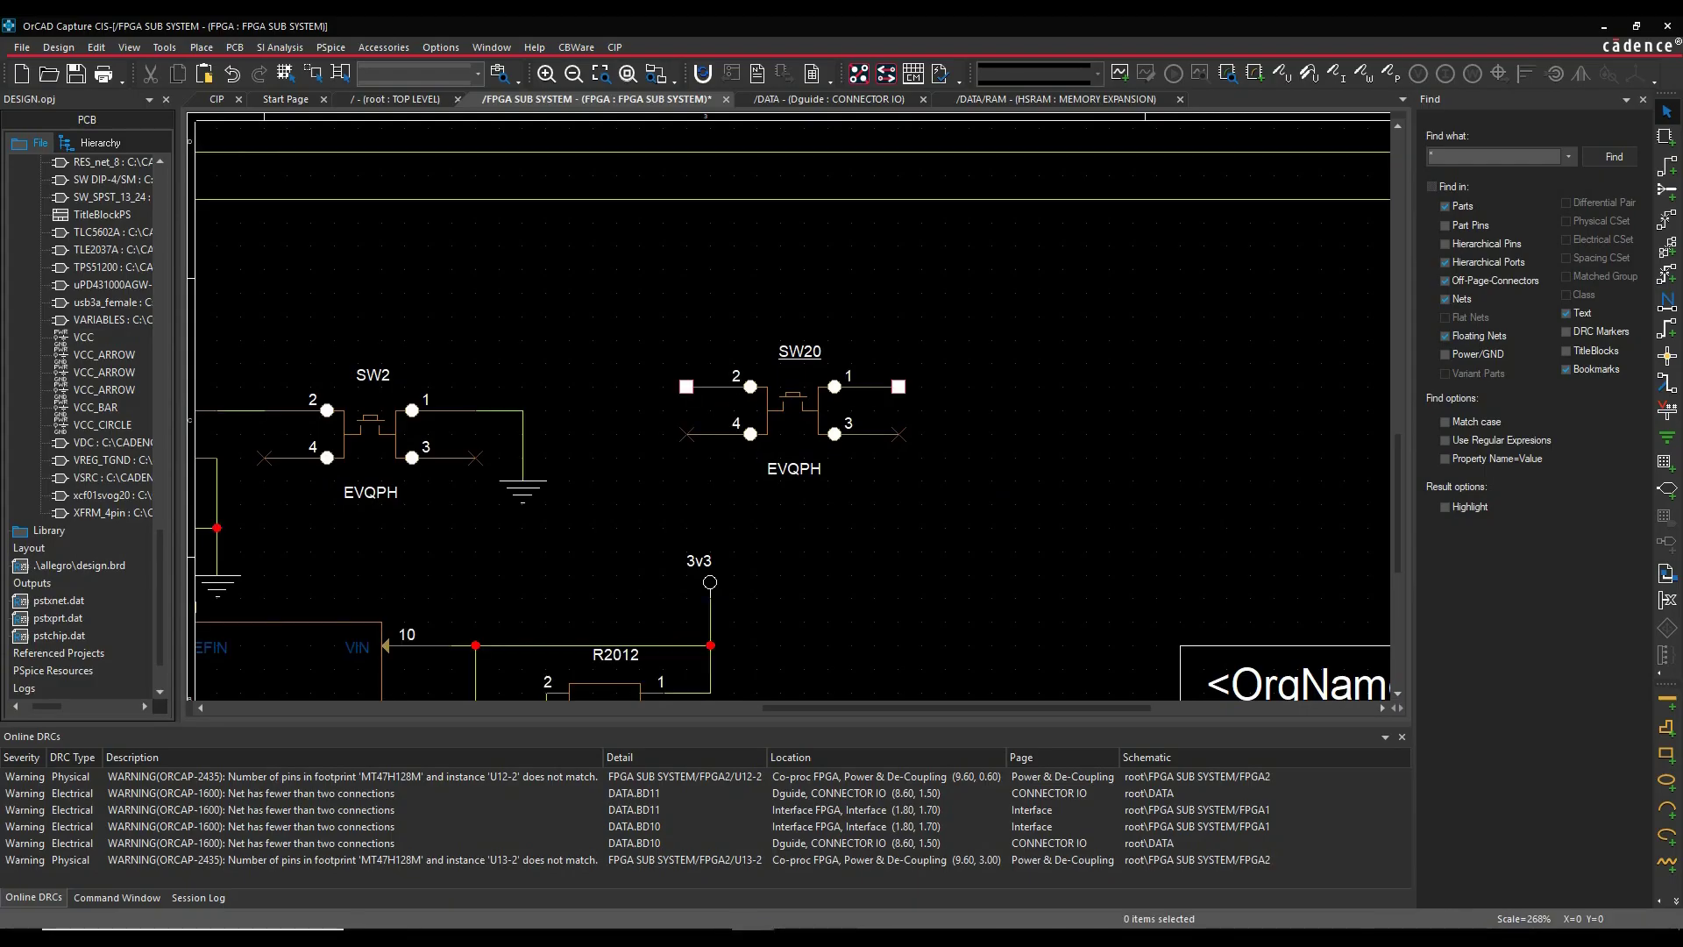
left_click(886, 74)
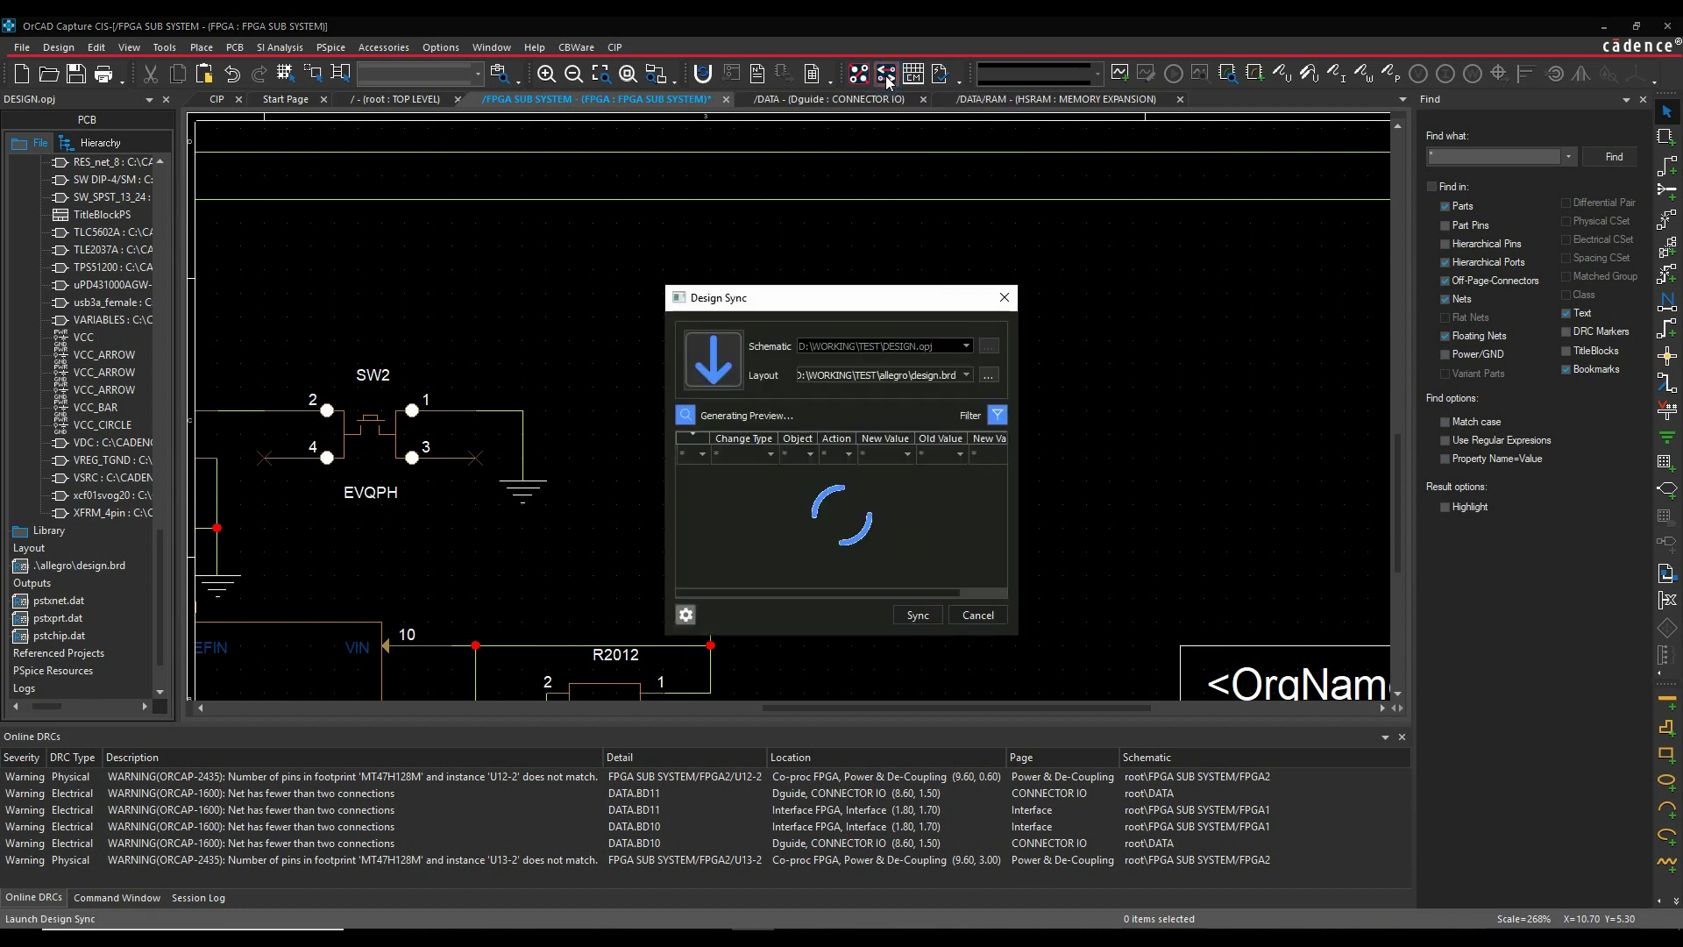
left_click(717, 373)
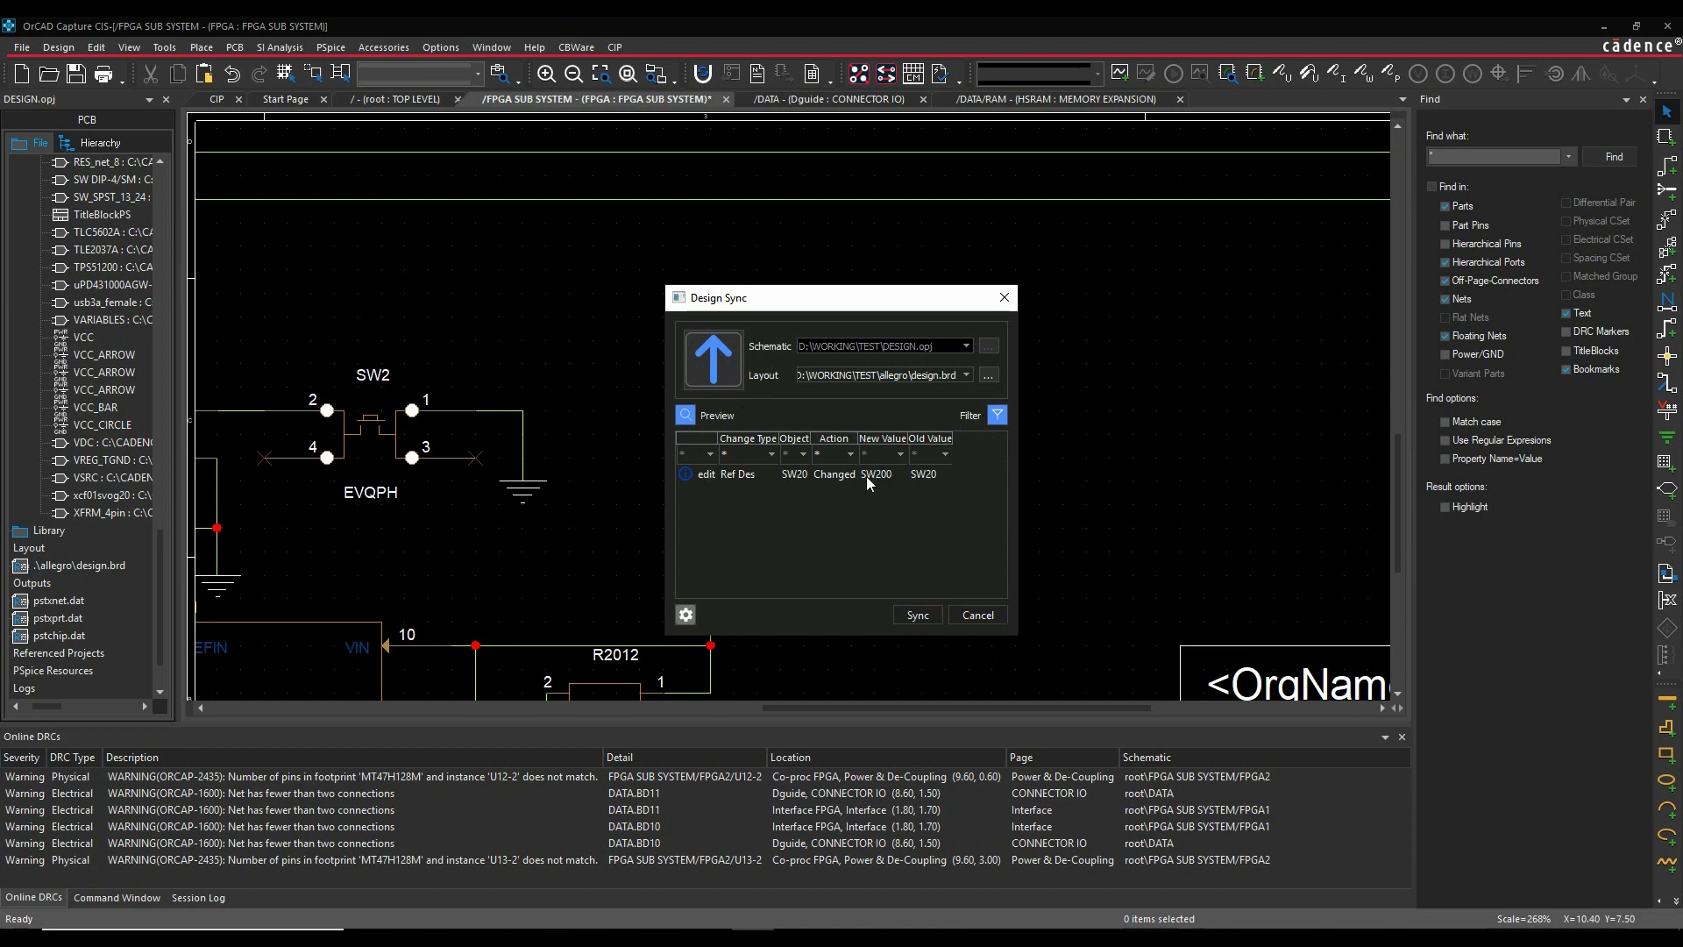
left_click(912, 616)
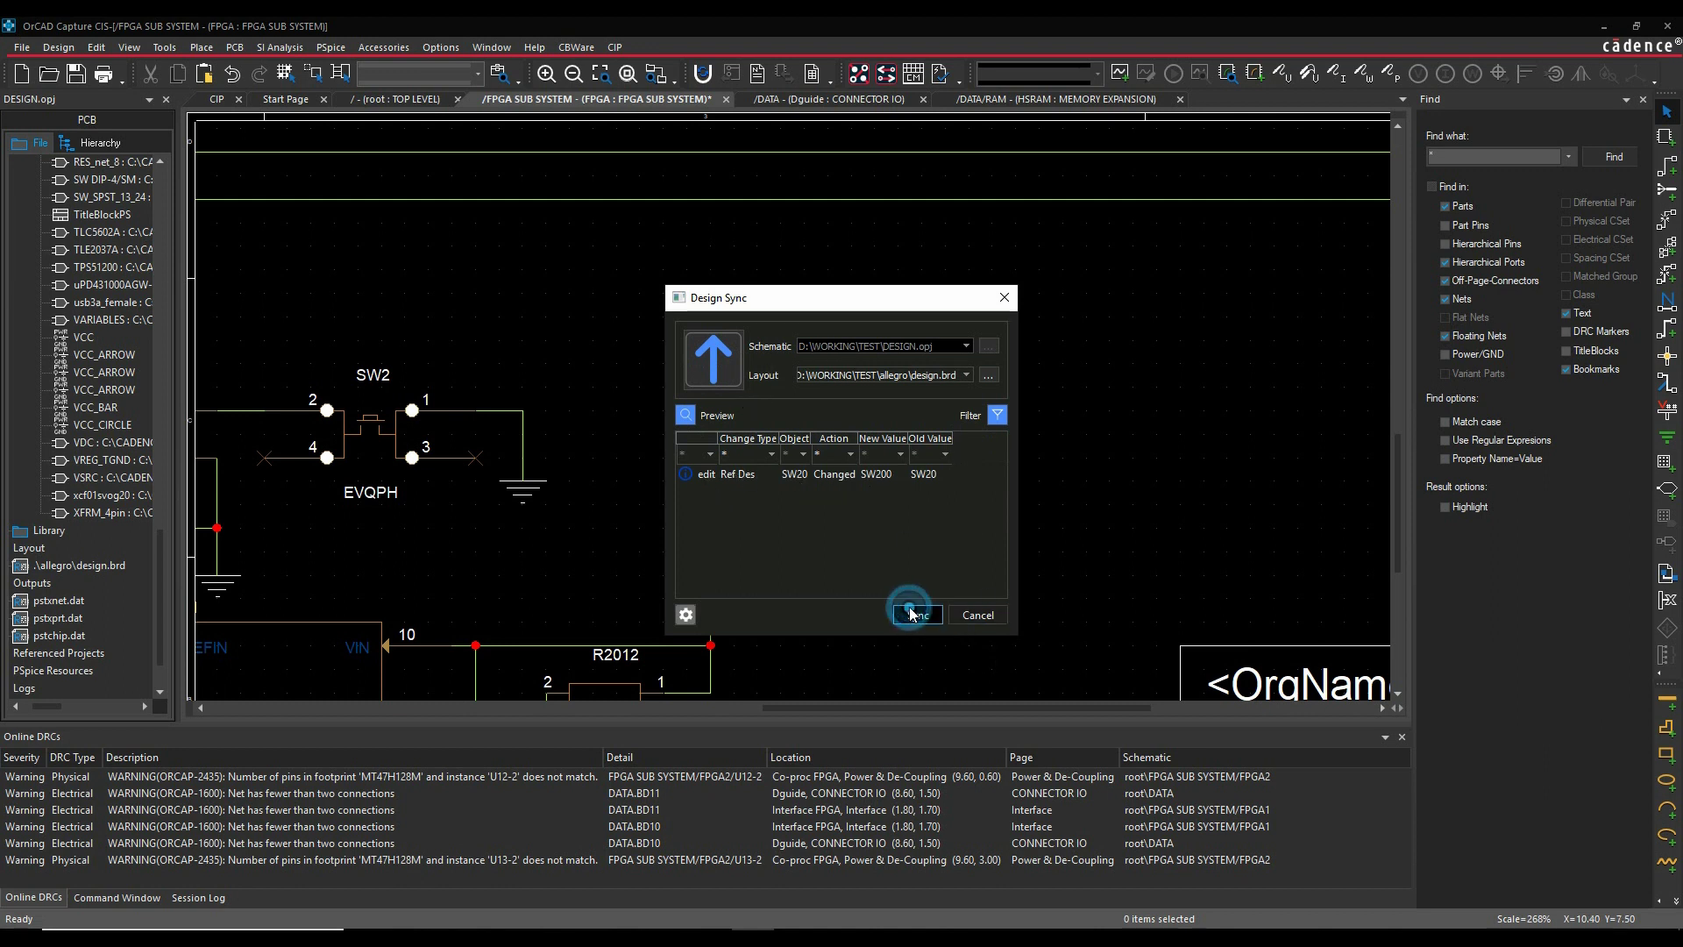